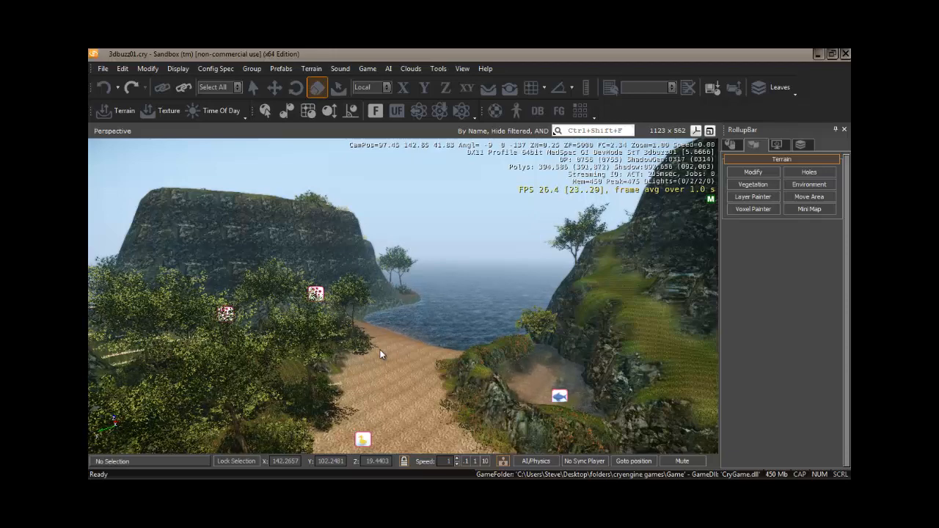
# Fly around the level and examine the cliffs, the beach and the valley between the rock formations.
pyautogui.moveTo(380, 350)
pyautogui.mouseDown(button='right')
pyautogui.moveTo(409, 348)
pyautogui.moveTo(353, 350)
pyautogui.moveTo(380, 352)
pyautogui.mouseUp(button='right')
pyautogui.press('w')
pyautogui.press('w')
pyautogui.press('w')
pyautogui.press('w')
pyautogui.press('w')
pyautogui.press('w')
pyautogui.press('w')
pyautogui.press('s')
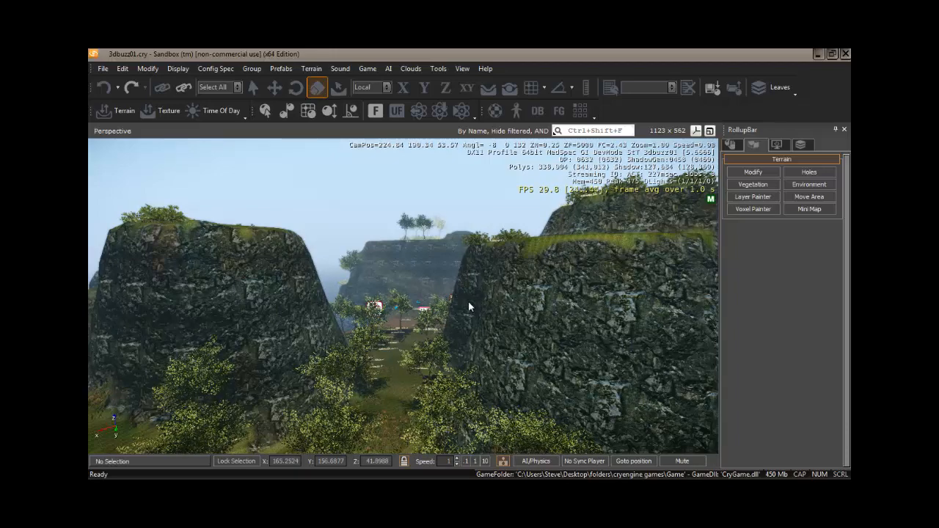
pyautogui.moveTo(469, 306); pyautogui.dragTo(469, 306, button='right')
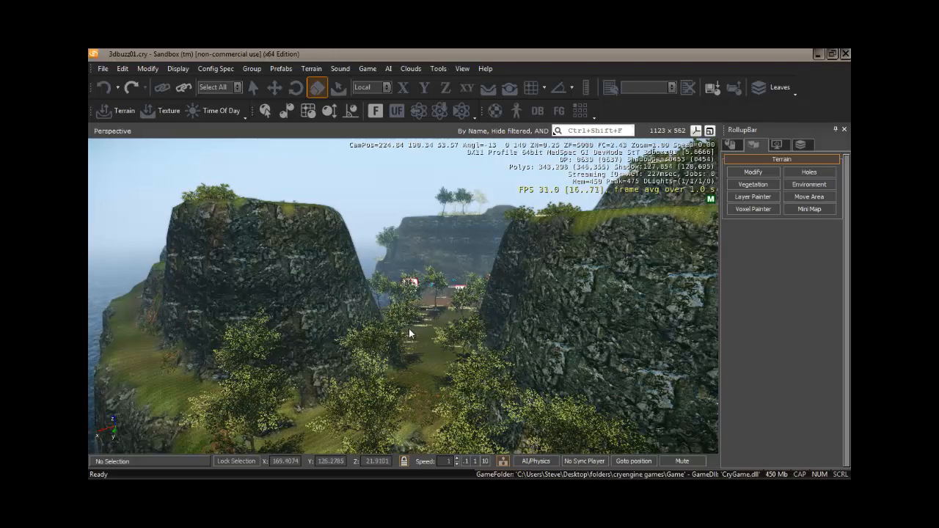
# Find the e_terrain console variables, set e_TerrainBBoxes to 1, and close the console windows.
pyautogui.press('`')
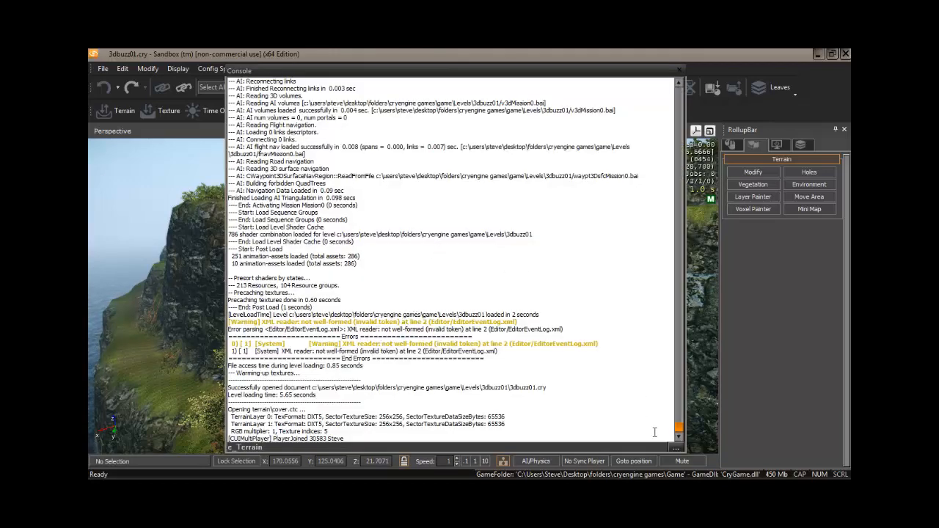
pyautogui.click(676, 449)
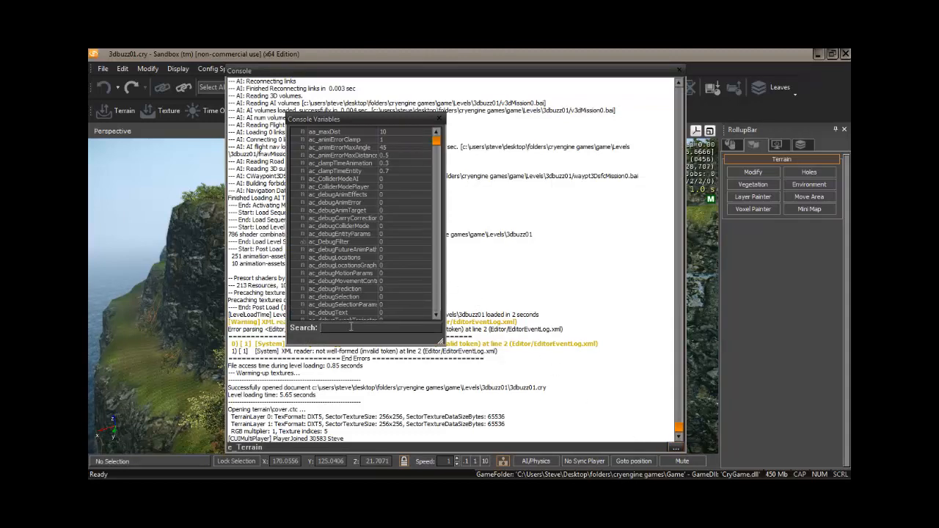
pyautogui.write('e')
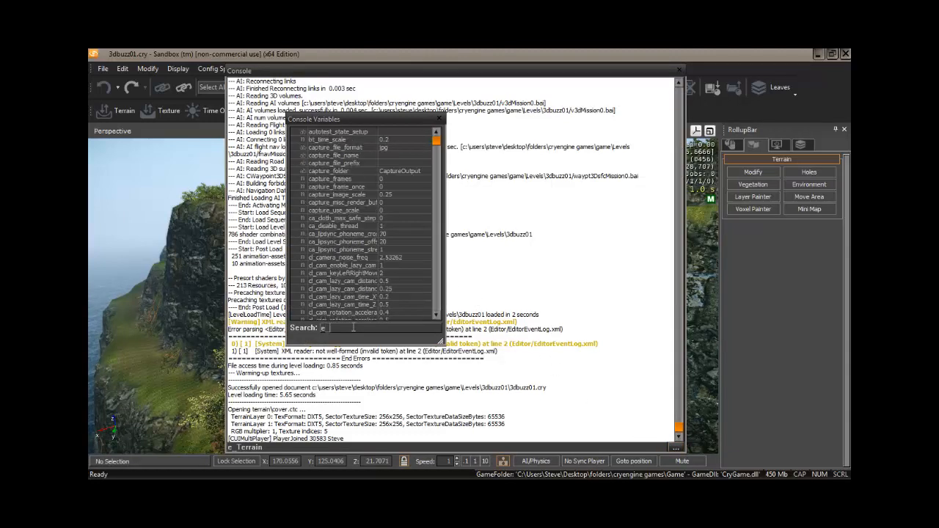
pyautogui.write('_terrain')
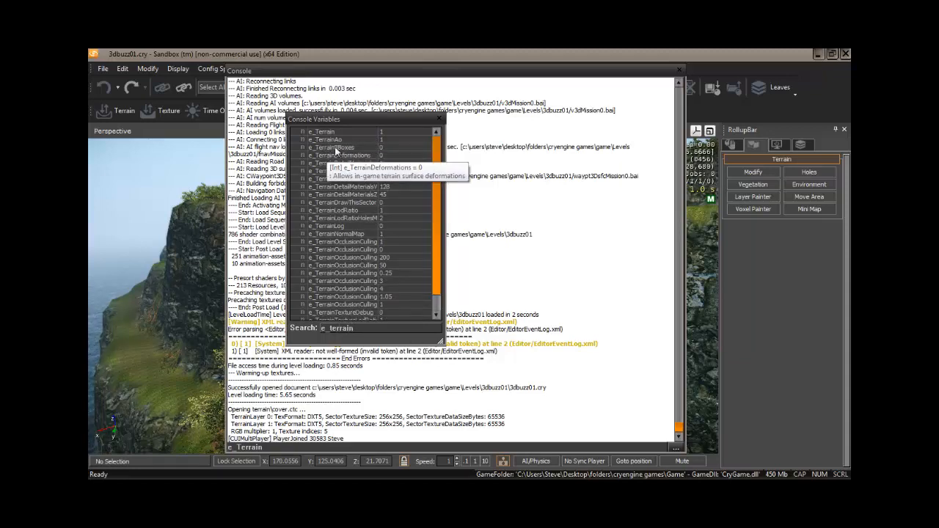
pyautogui.click(383, 148)
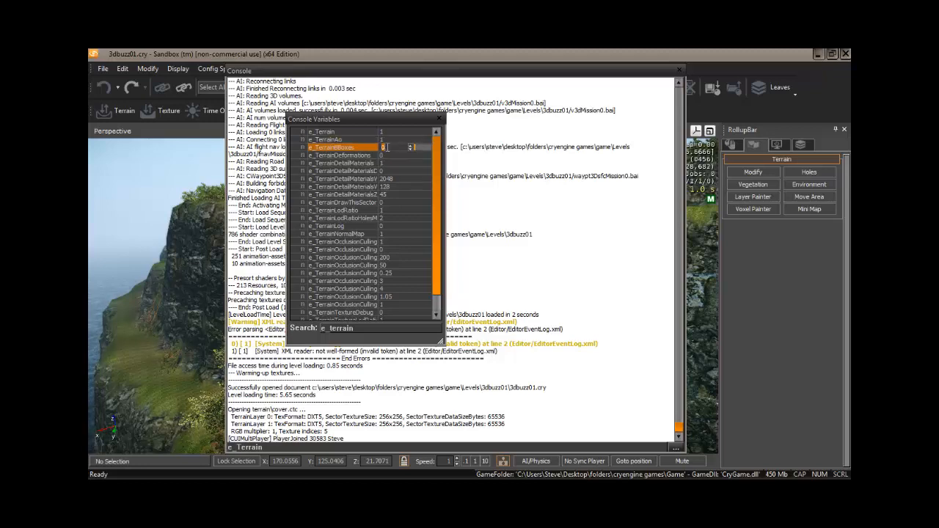
pyautogui.press('Return')
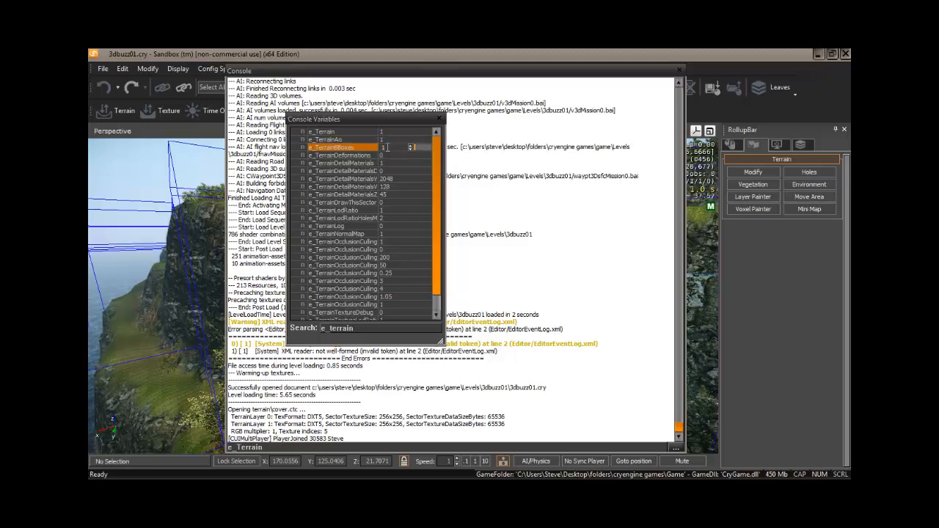
pyautogui.click(440, 119)
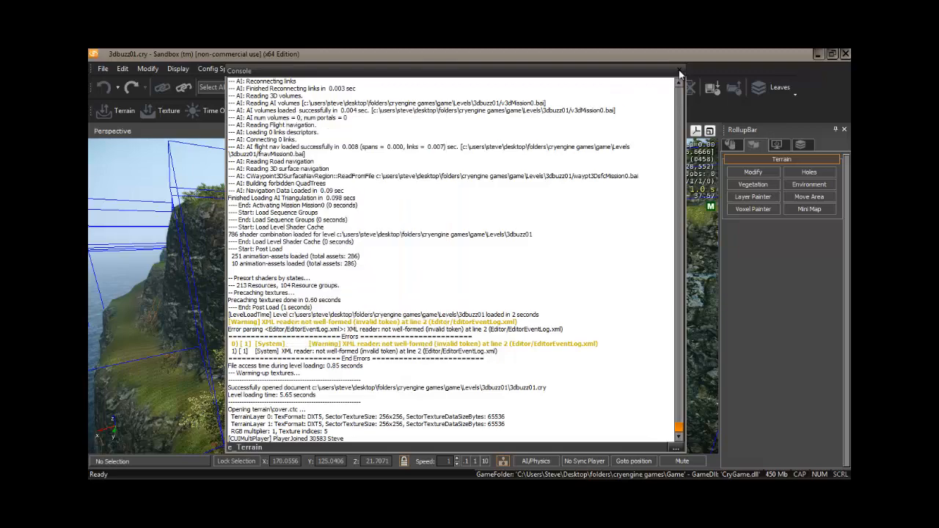
pyautogui.click(680, 71)
# Set the snapping grid size to 64.
pyautogui.press('w')
pyautogui.moveTo(481, 249); pyautogui.dragTo(481, 262, button='right')
pyautogui.press('a')
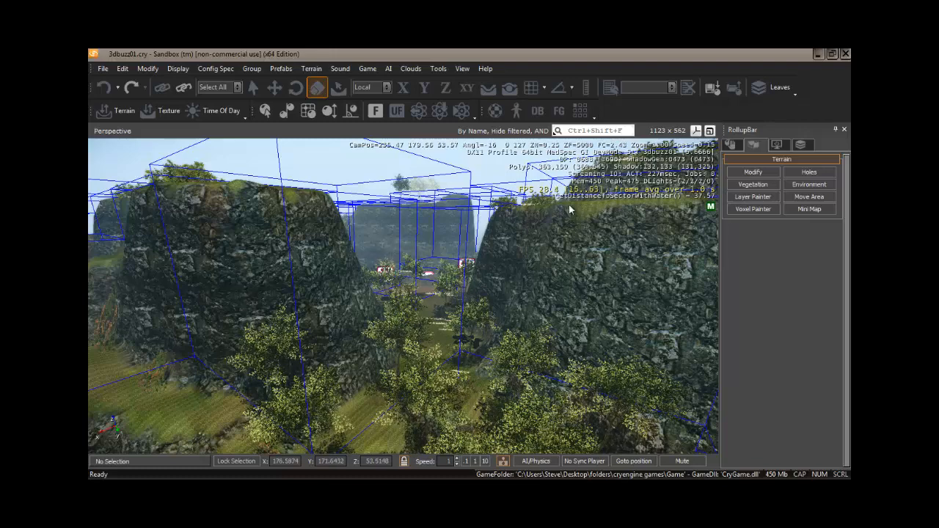
pyautogui.click(543, 90)
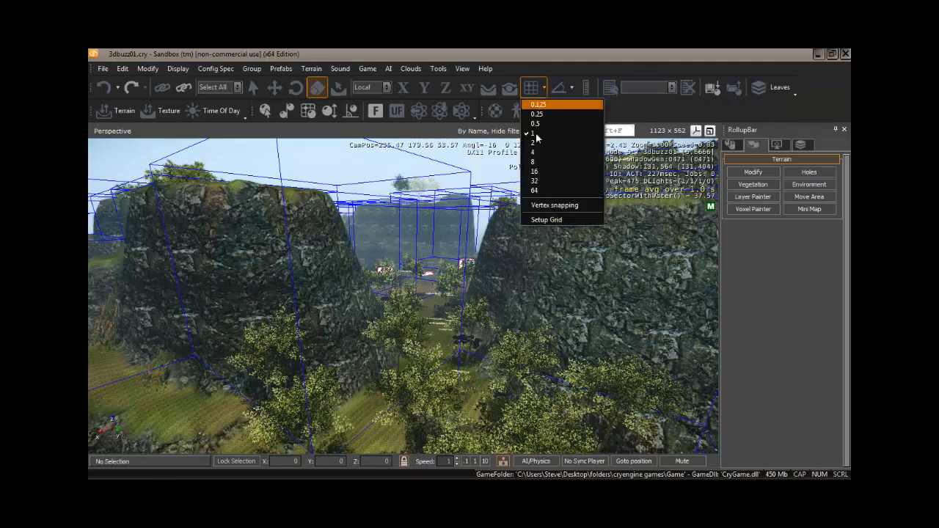
pyautogui.click(541, 191)
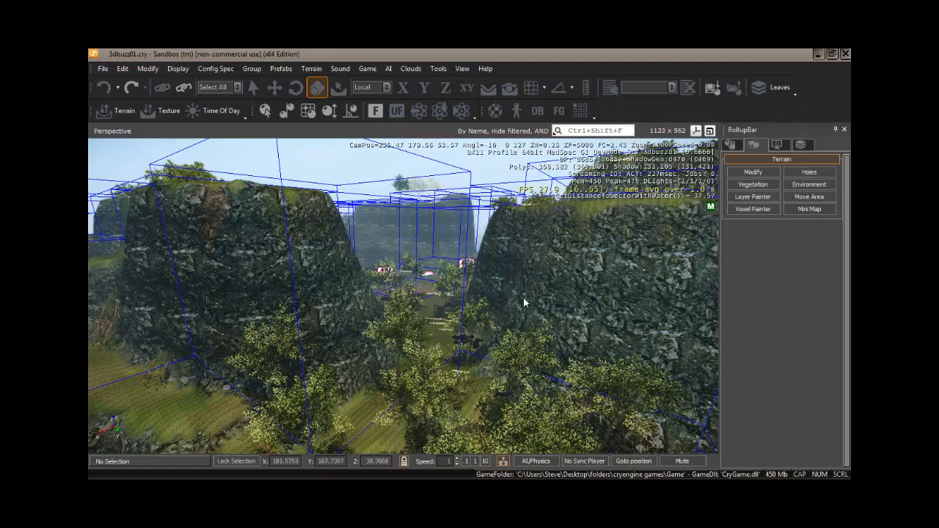
# Create a VoxelObject from the Misc objects and place it in the tree-filled valley between the two cliffs.
pyautogui.click(753, 196)
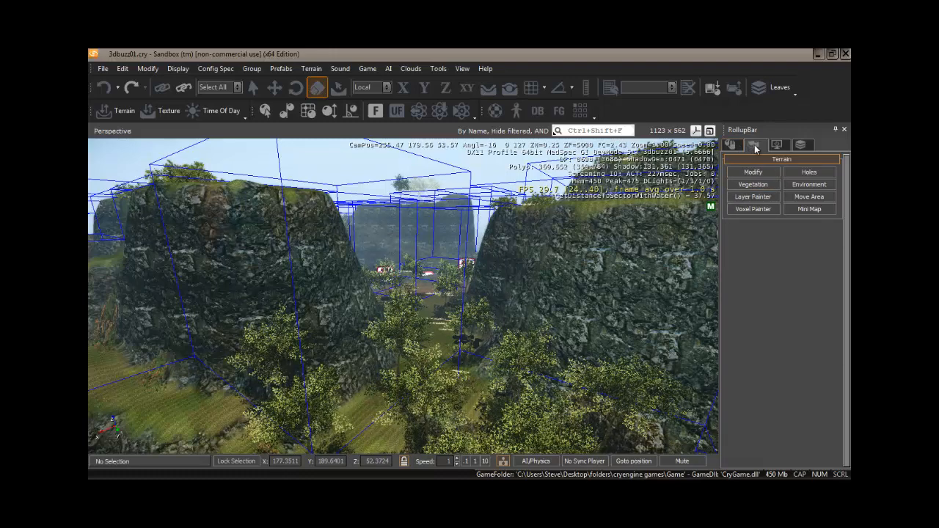
pyautogui.click(732, 145)
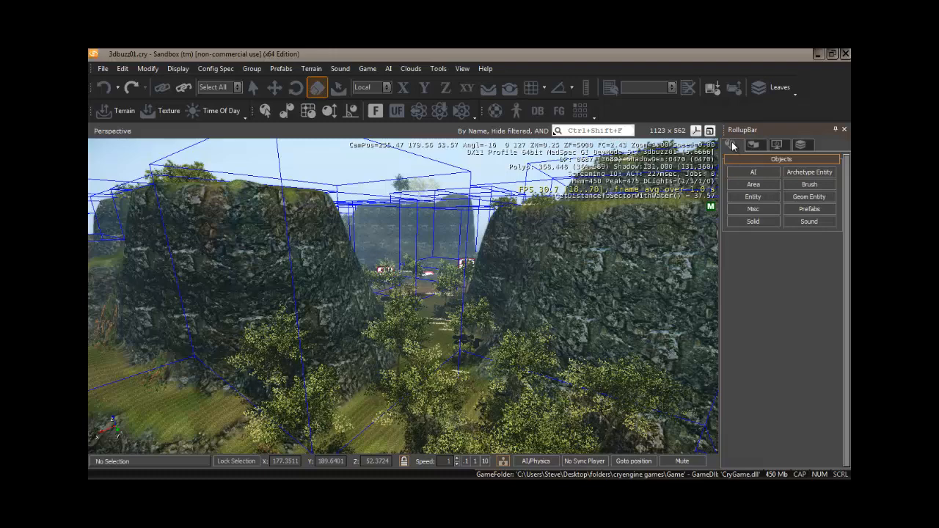
pyautogui.click(755, 212)
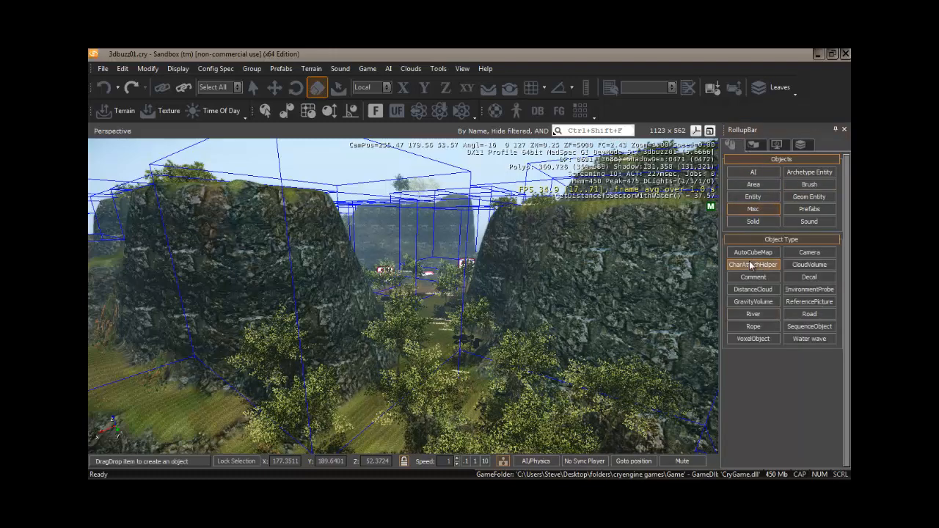
pyautogui.click(751, 339)
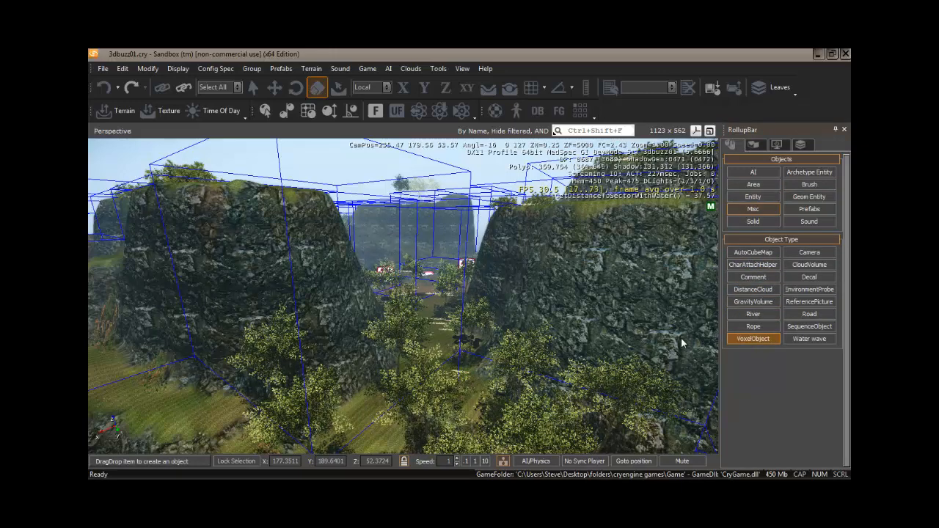
pyautogui.click(411, 339)
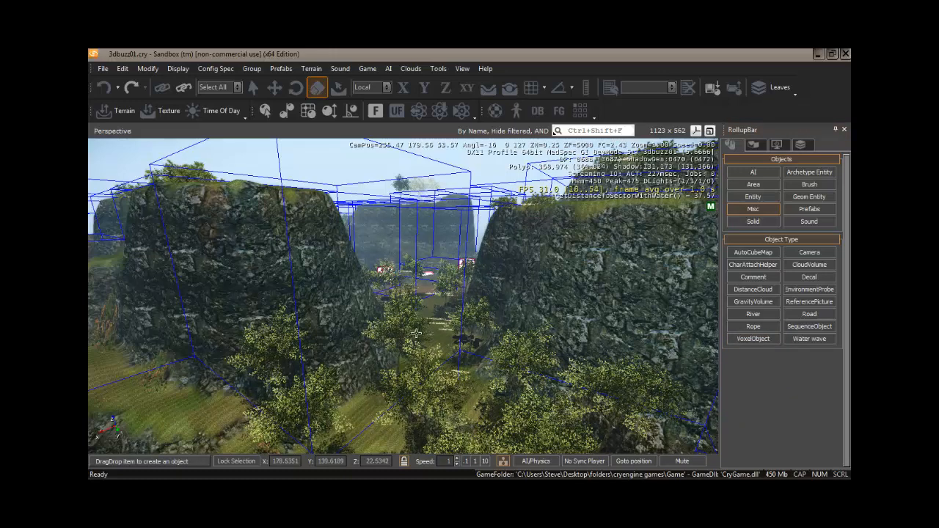
pyautogui.click(750, 339)
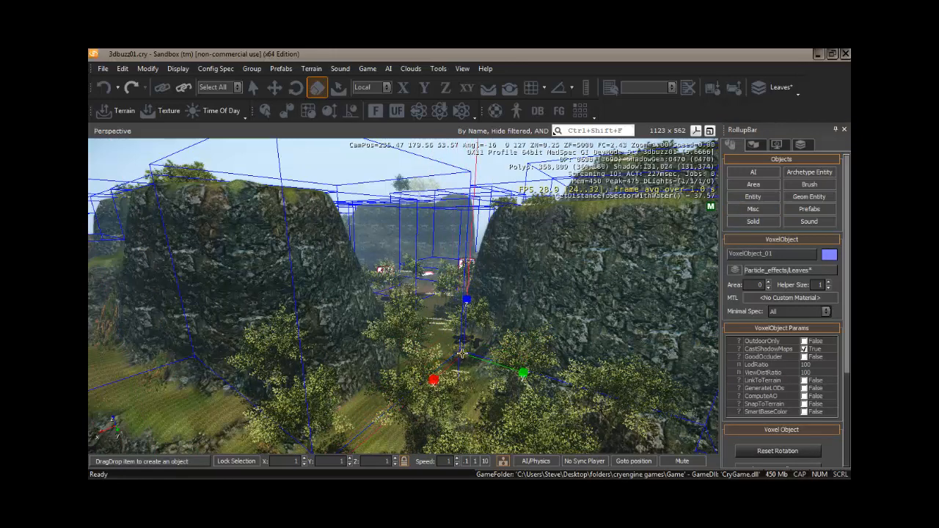
pyautogui.click(463, 356)
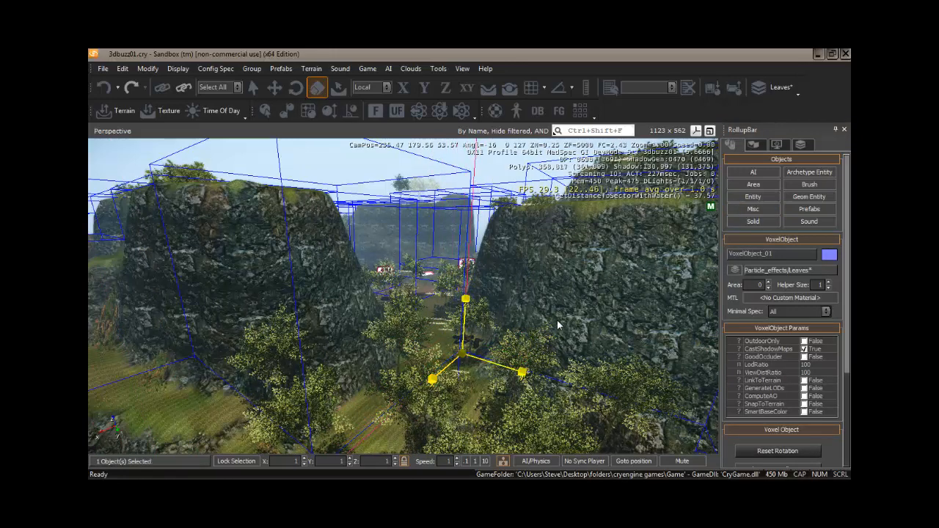
# Move the voxel object further along the valley to about X 166, Y 105.
pyautogui.moveTo(548, 321)
pyautogui.mouseDown(button='right')
pyautogui.moveTo(558, 316)
pyautogui.moveTo(551, 325)
pyautogui.moveTo(547, 314)
pyautogui.mouseUp(button='right')
pyautogui.press('s')
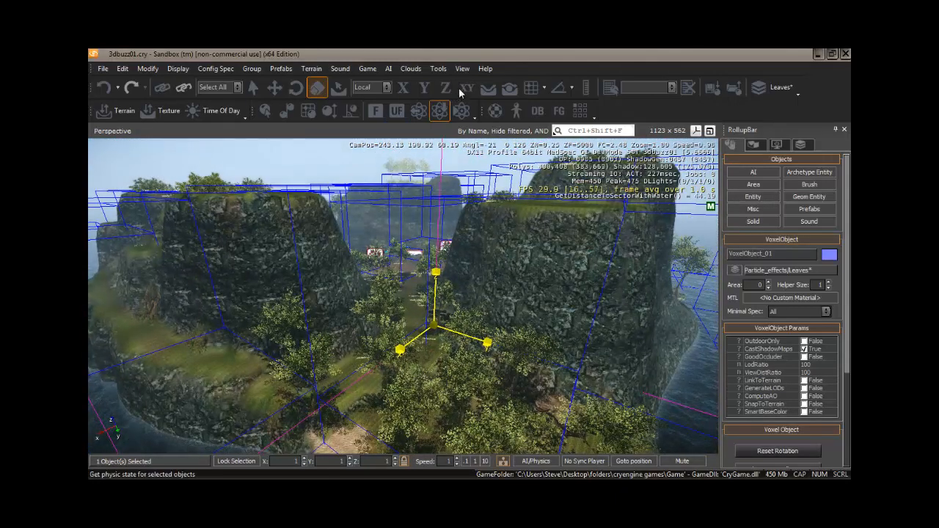
pyautogui.click(274, 89)
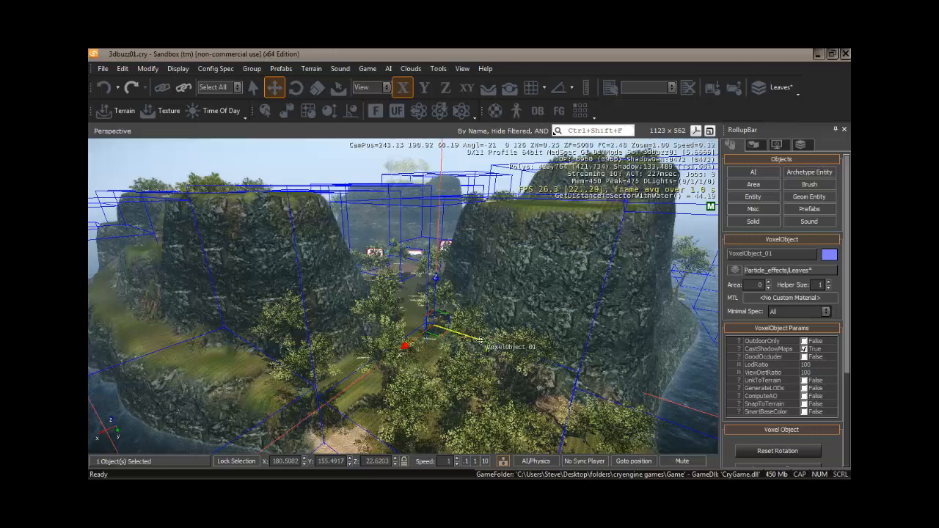
pyautogui.moveTo(481, 342); pyautogui.dragTo(313, 301)
pyautogui.press('1')
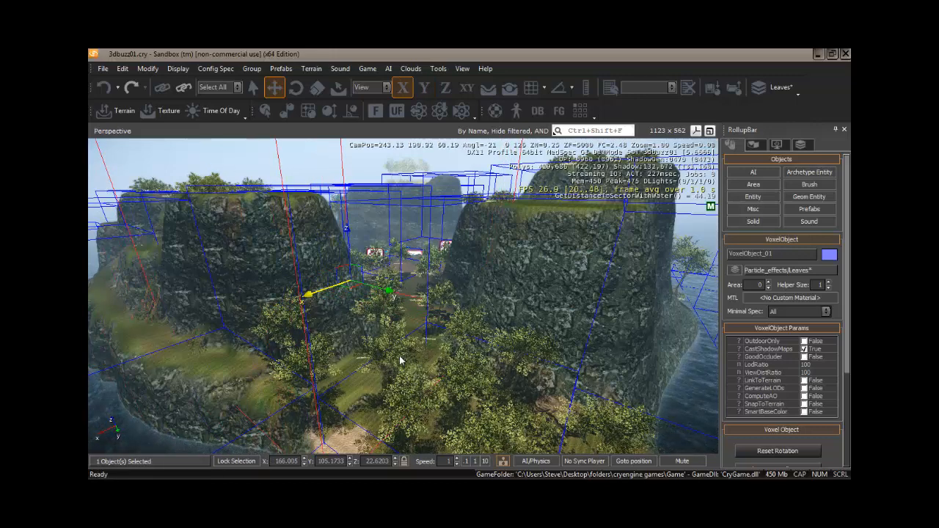
# Scale the voxel object down uniformly to 0.77.
pyautogui.moveTo(400, 360); pyautogui.dragTo(415, 358, button='right')
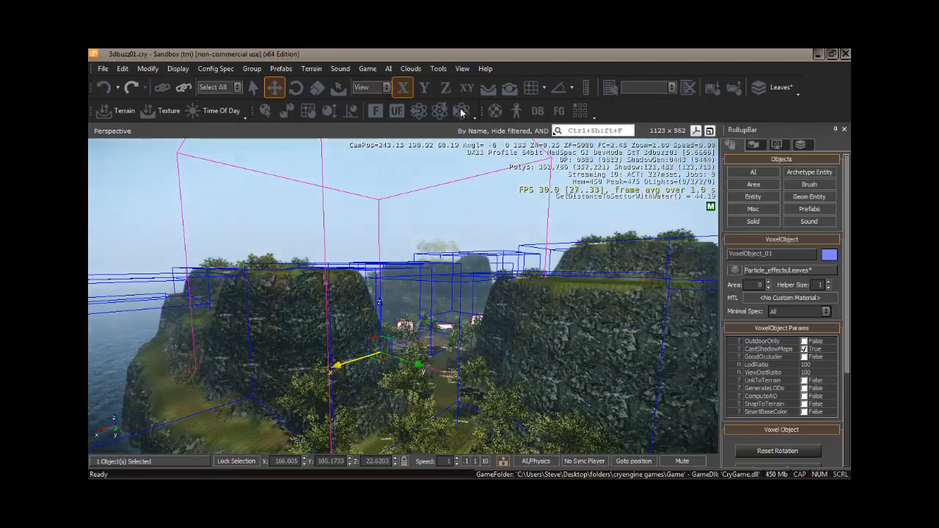
pyautogui.click(317, 87)
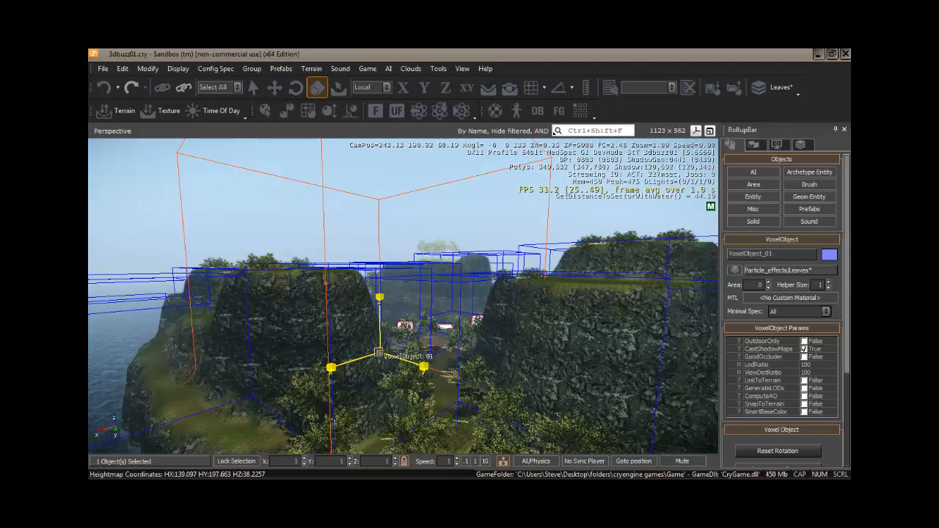
pyautogui.moveTo(379, 353); pyautogui.dragTo(378, 365)
# Reposition the voxel object along the X and Y axes to about X 164.7, Y 128, between the cliffs.
pyautogui.moveTo(389, 432)
pyautogui.mouseDown(button='right')
pyautogui.moveTo(390, 417)
pyautogui.moveTo(390, 432)
pyautogui.mouseUp(button='right')
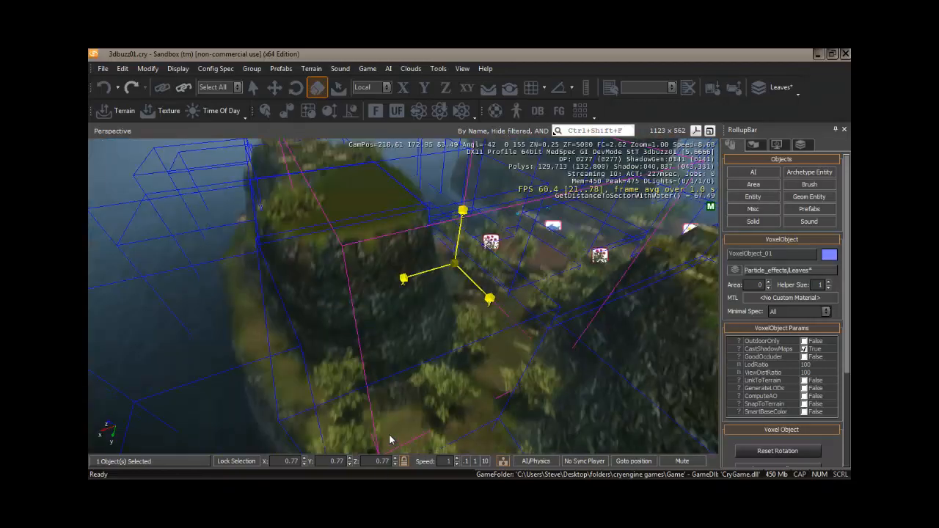
pyautogui.moveTo(390, 438); pyautogui.dragTo(389, 432, button='right')
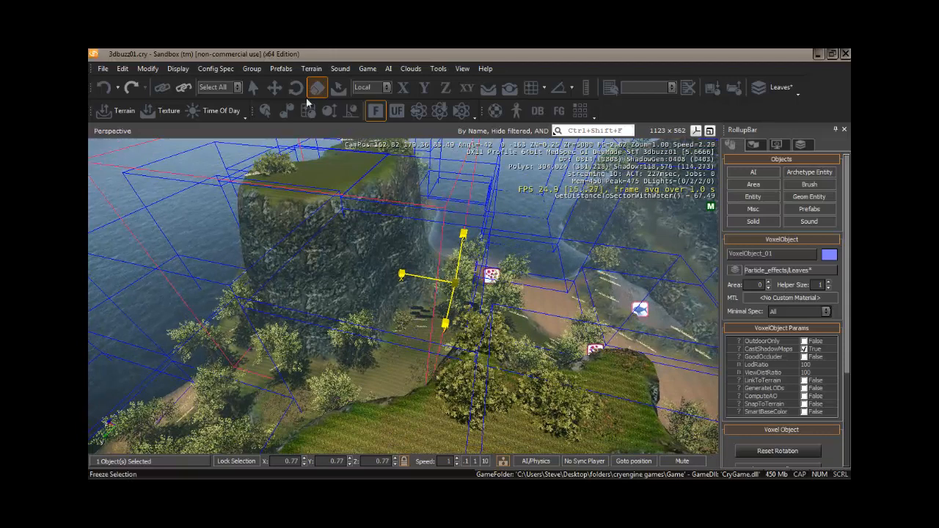
pyautogui.click(277, 90)
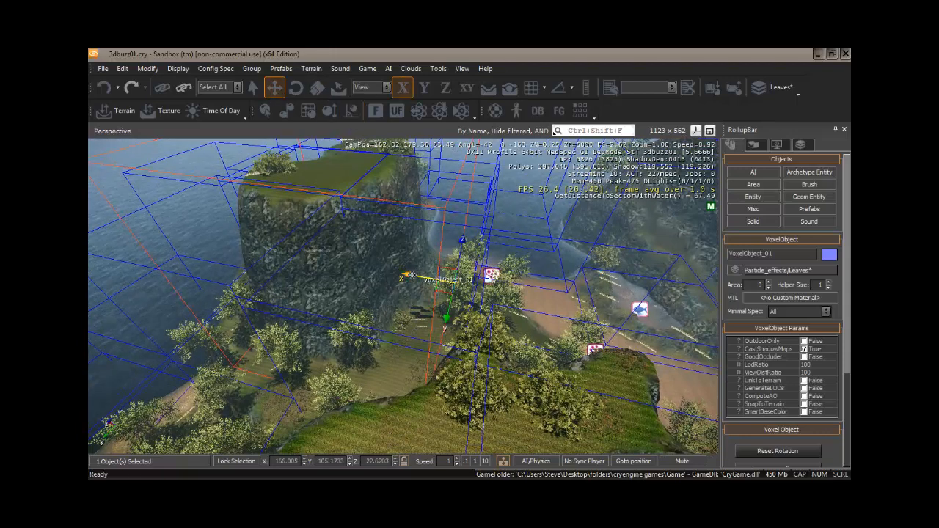
pyautogui.moveTo(406, 277); pyautogui.dragTo(428, 286)
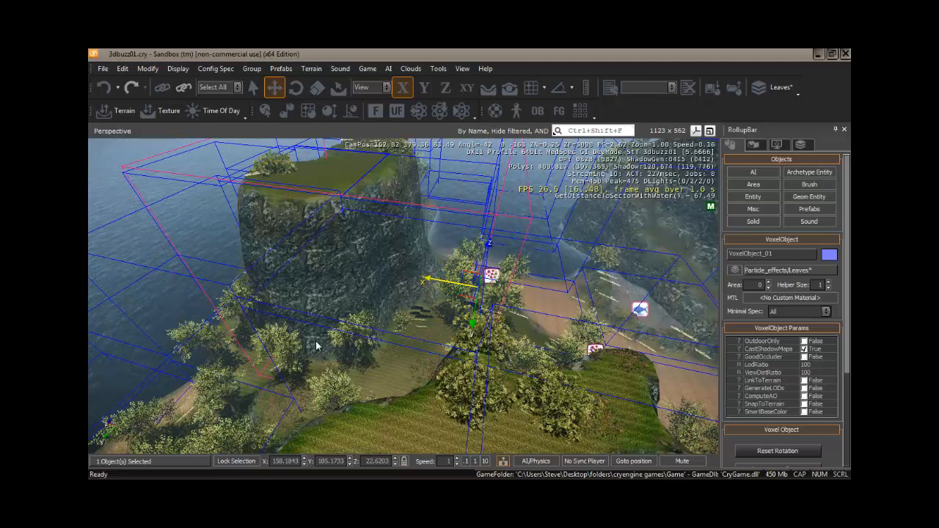
pyautogui.moveTo(316, 343)
pyautogui.mouseDown(button='right')
pyautogui.moveTo(346, 343)
pyautogui.moveTo(320, 347)
pyautogui.mouseUp(button='right')
pyautogui.press('a')
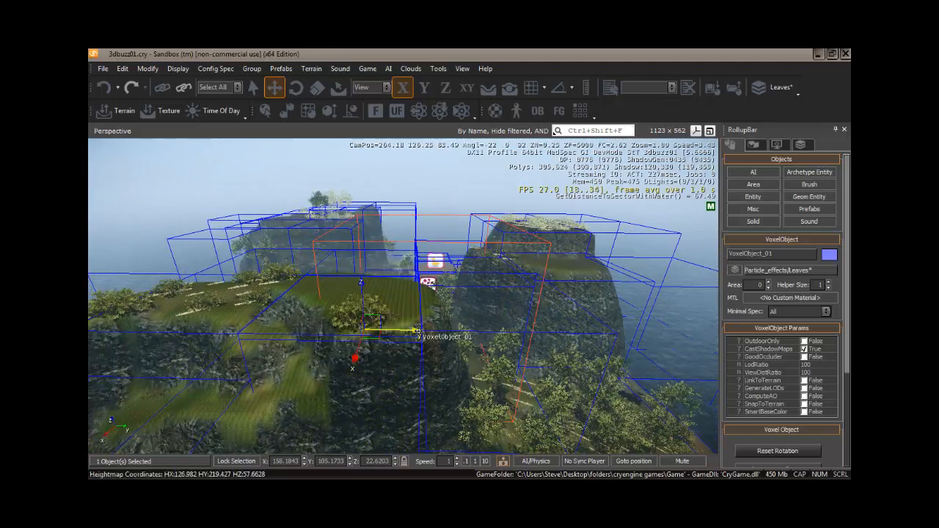
pyautogui.moveTo(424, 334); pyautogui.dragTo(479, 333)
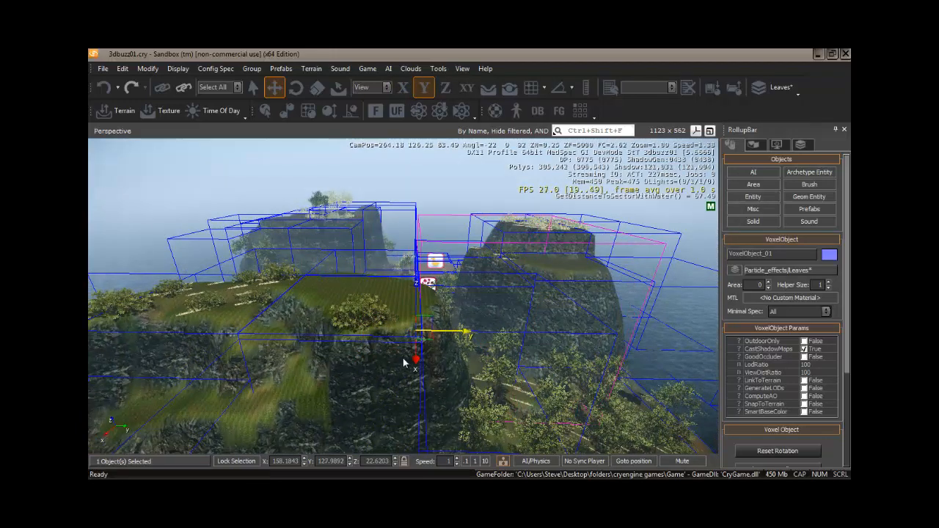
pyautogui.moveTo(417, 360); pyautogui.dragTo(461, 389)
# Scale the voxel object down uniformly to about 0.63 and return to the selection tool.
pyautogui.press('d')
pyautogui.moveTo(455, 387); pyautogui.dragTo(455, 386, button='right')
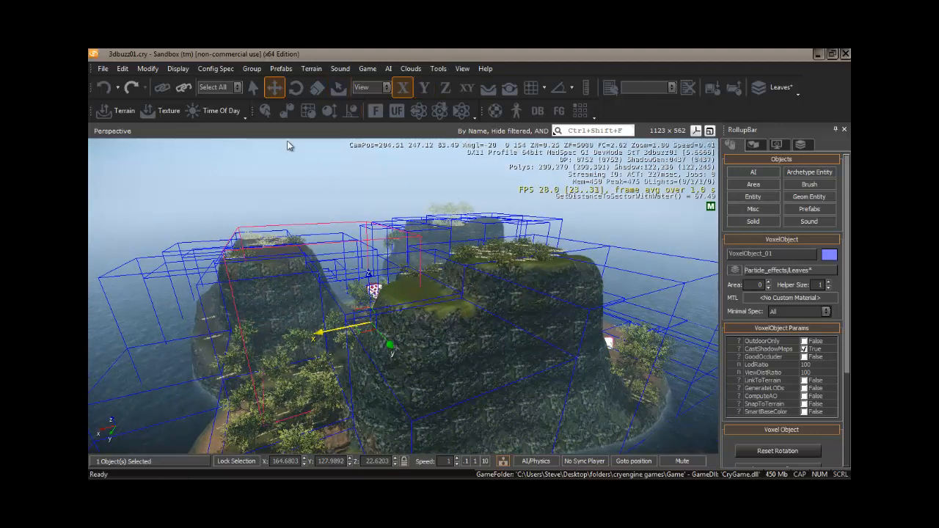
pyautogui.click(317, 87)
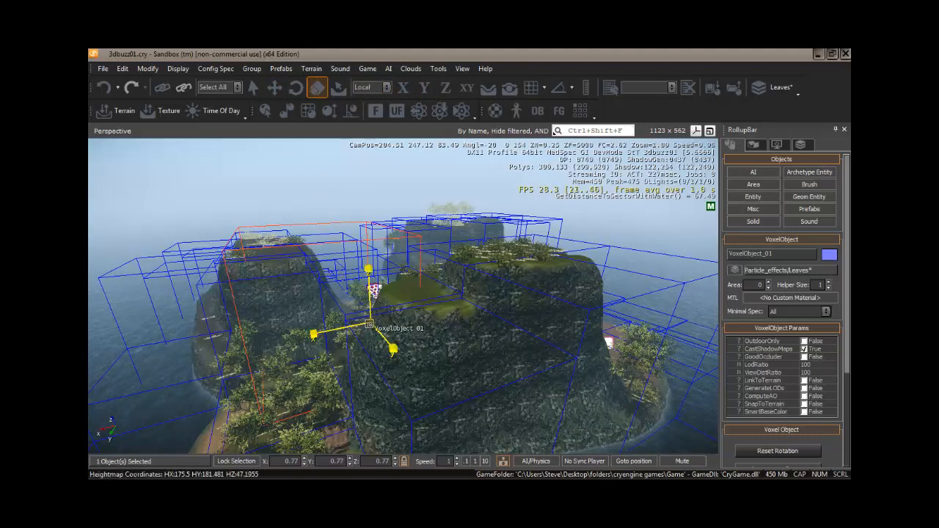
pyautogui.moveTo(369, 324); pyautogui.dragTo(369, 334)
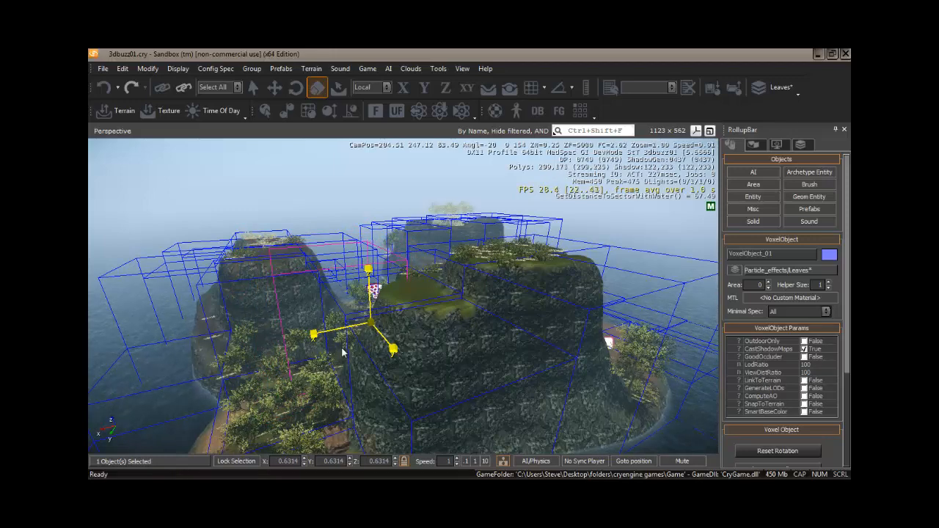
pyautogui.click(253, 87)
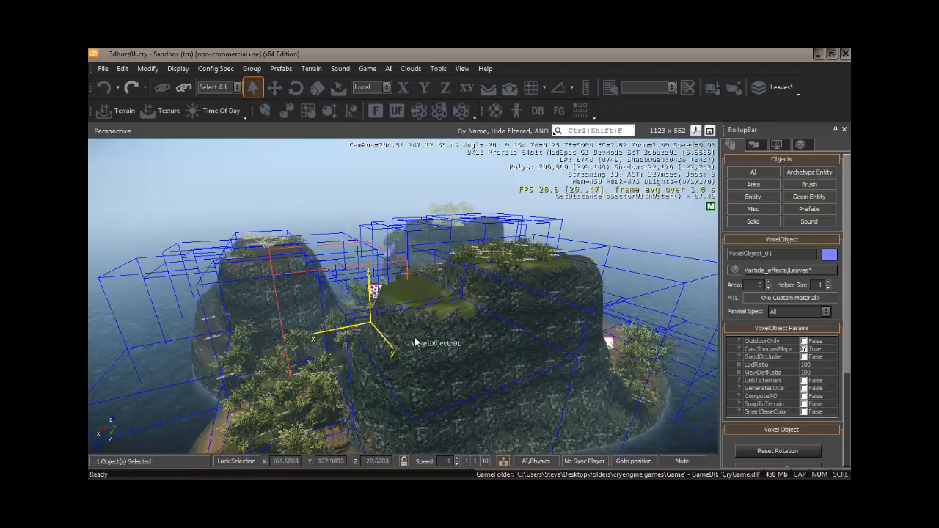
pyautogui.moveTo(414, 337); pyautogui.dragTo(407, 337, button='right')
pyautogui.press('a')
pyautogui.moveTo(407, 339); pyautogui.dragTo(405, 338)
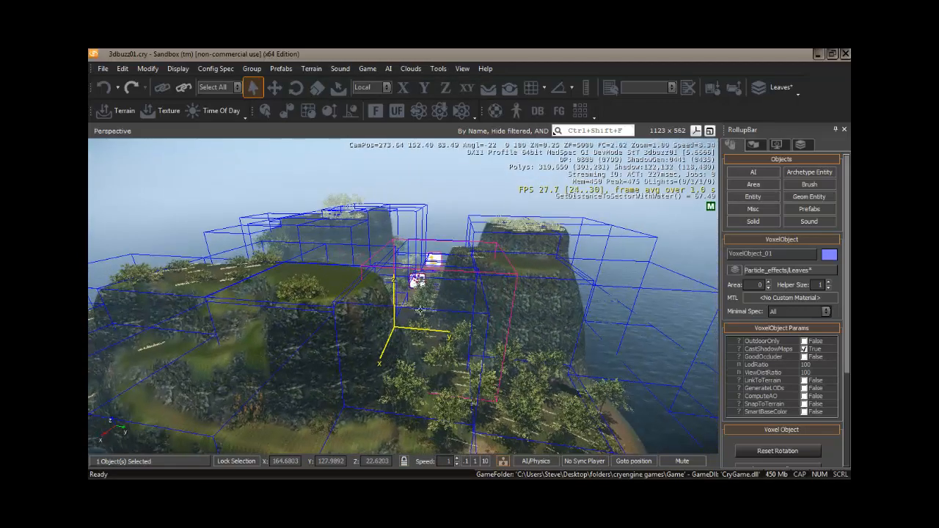
# Scale the voxel object up uniformly to about 0.78.
pyautogui.click(317, 88)
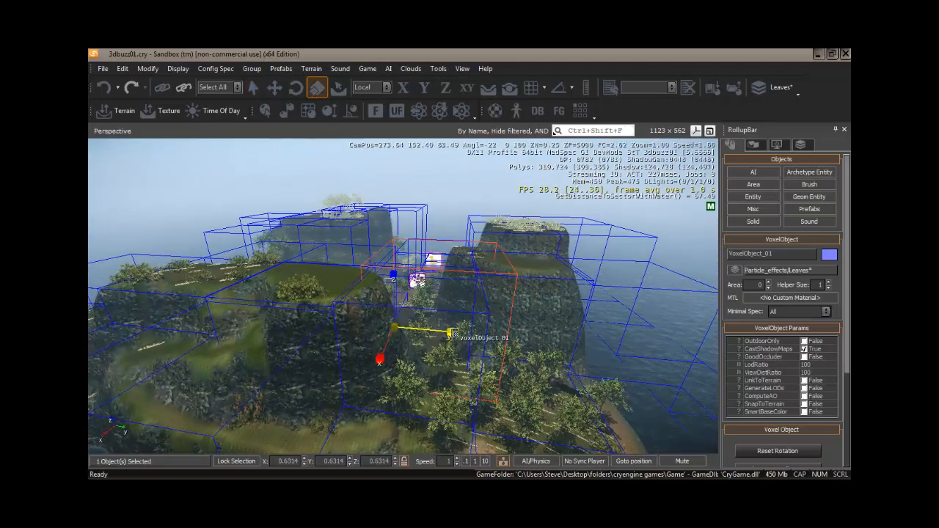
pyautogui.moveTo(458, 335); pyautogui.dragTo(428, 339)
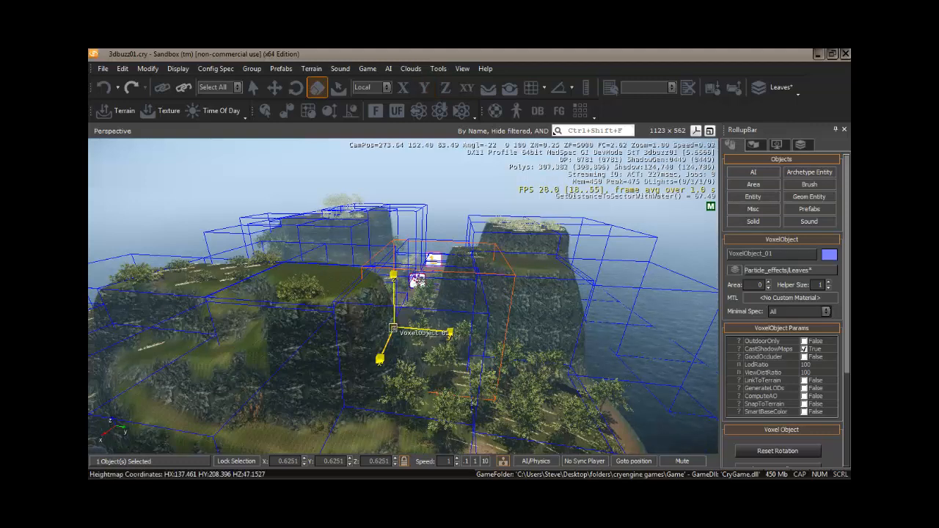
pyautogui.moveTo(394, 329); pyautogui.dragTo(384, 324)
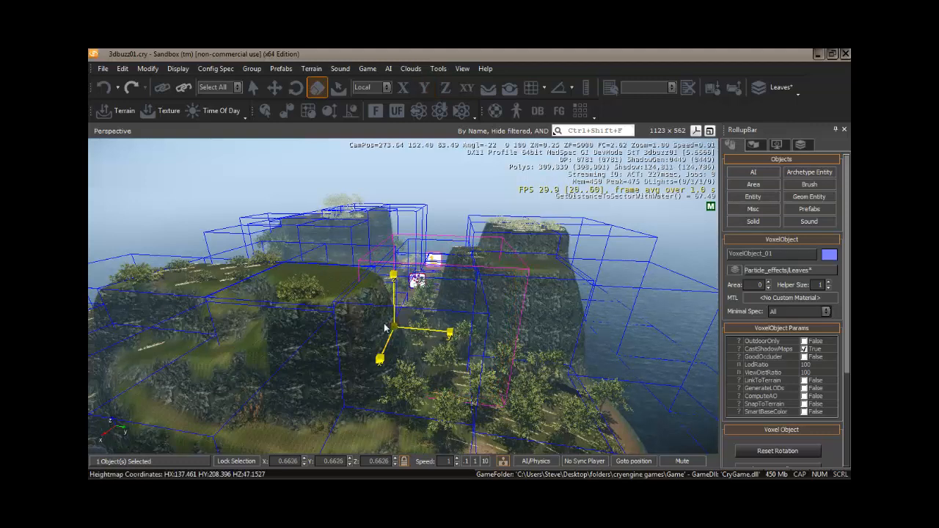
pyautogui.moveTo(372, 378)
pyautogui.mouseDown(button='right')
pyautogui.moveTo(392, 398)
pyautogui.moveTo(373, 384)
pyautogui.mouseUp(button='right')
pyautogui.press('w')
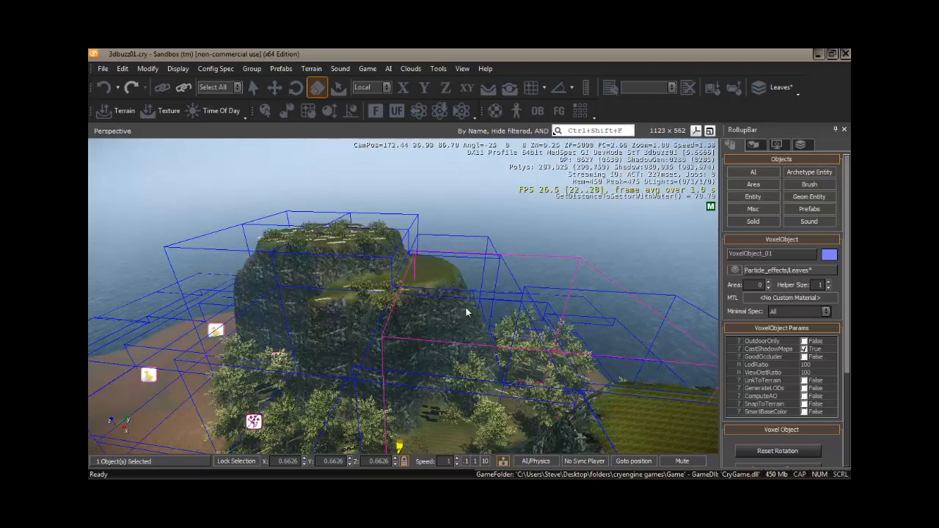
pyautogui.moveTo(429, 356)
pyautogui.mouseDown(button='right')
pyautogui.moveTo(413, 352)
pyautogui.moveTo(424, 353)
pyautogui.mouseUp(button='right')
pyautogui.press('a')
pyautogui.press('s')
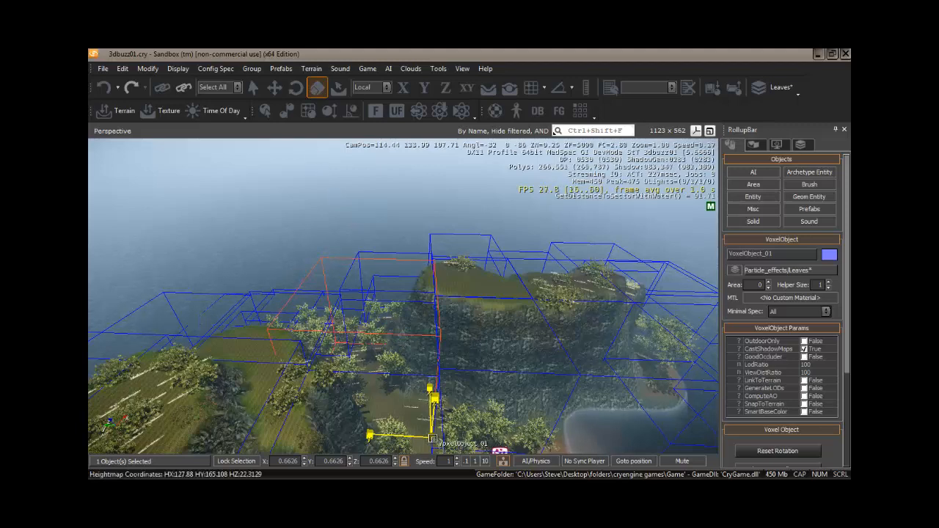
pyautogui.moveTo(433, 438); pyautogui.dragTo(432, 429)
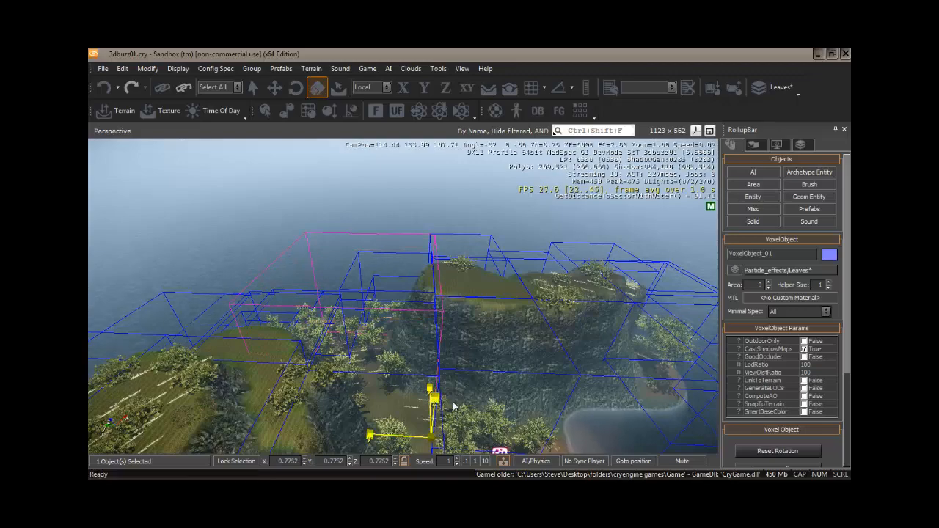
# Move the voxel object along the Y axis to about Y 126.1.
pyautogui.press('w')
pyautogui.moveTo(453, 405)
pyautogui.mouseDown(button='right')
pyautogui.moveTo(455, 394)
pyautogui.moveTo(451, 403)
pyautogui.mouseUp(button='right')
pyautogui.press('s')
pyautogui.press('w')
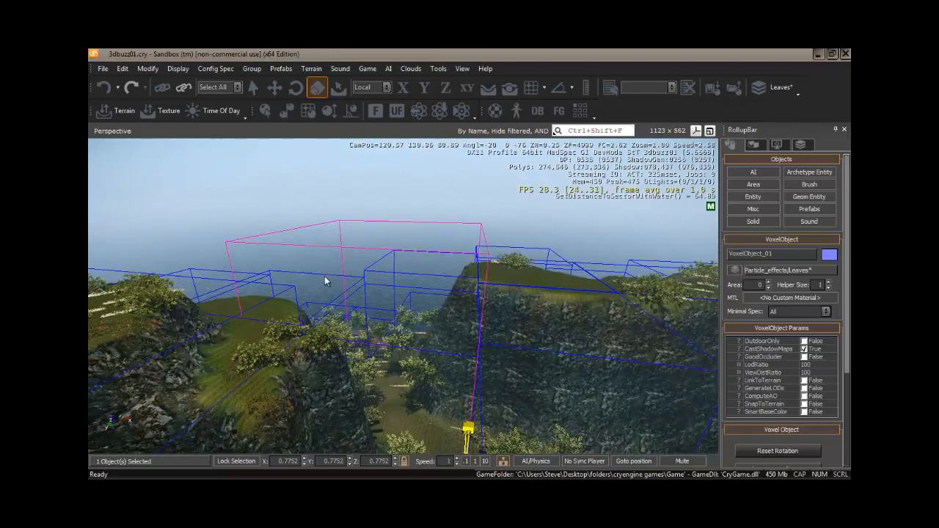
pyautogui.click(275, 88)
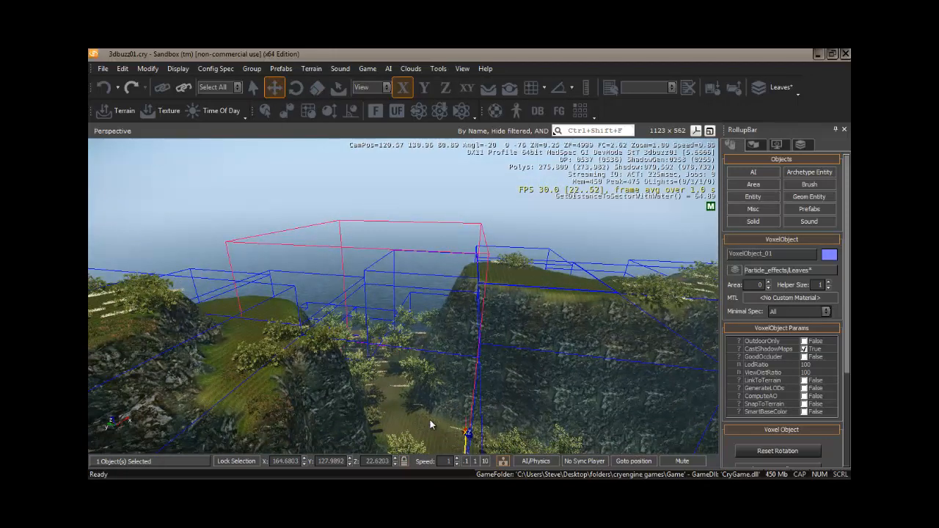
pyautogui.moveTo(431, 423); pyautogui.dragTo(425, 419, button='right')
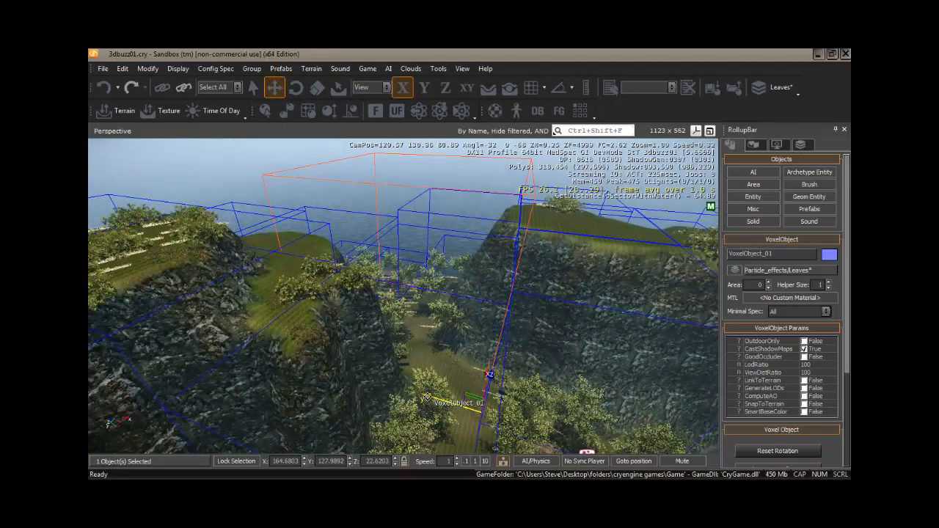
pyautogui.moveTo(428, 398); pyautogui.dragTo(436, 400)
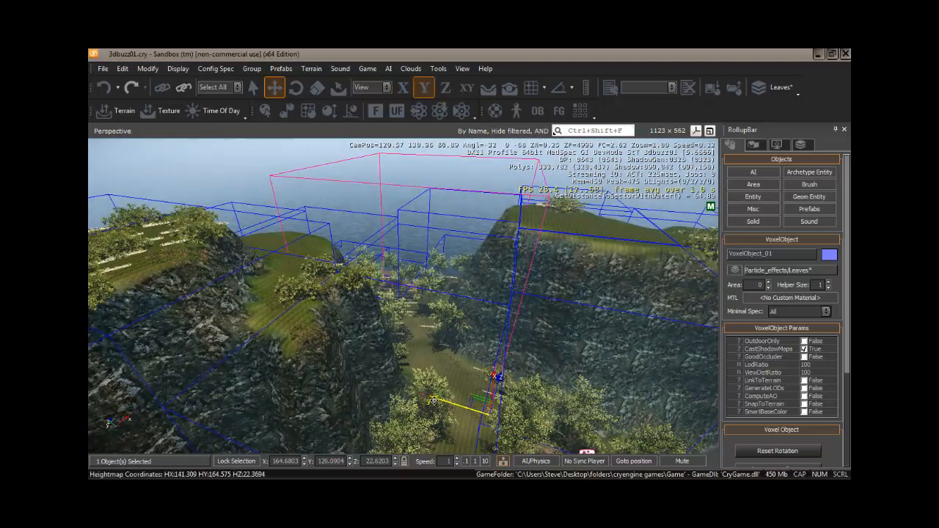
# Enable LinkToTerrain and ComputeAO for the voxel object.
pyautogui.moveTo(384, 366)
pyautogui.mouseDown(button='right')
pyautogui.moveTo(384, 375)
pyautogui.moveTo(399, 375)
pyautogui.moveTo(381, 370)
pyautogui.mouseUp(button='right')
pyautogui.press('d')
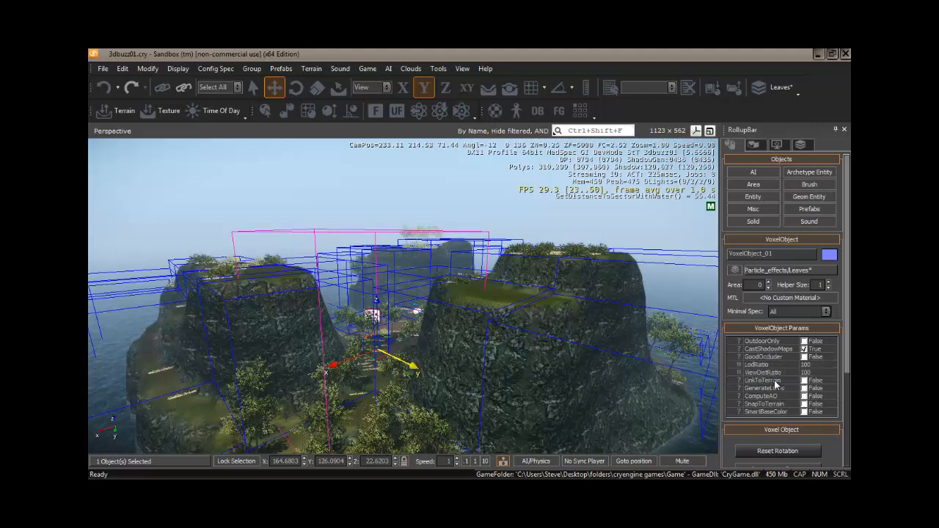
pyautogui.click(804, 381)
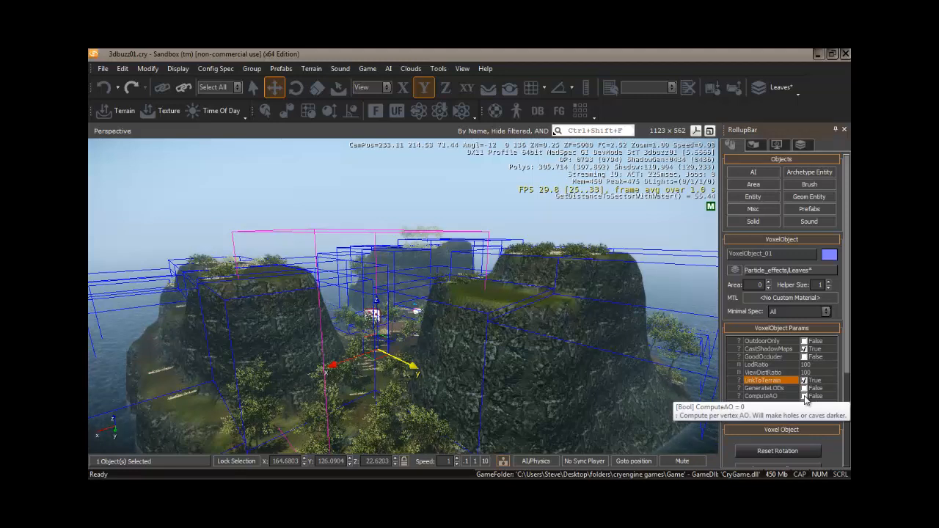
pyautogui.click(804, 396)
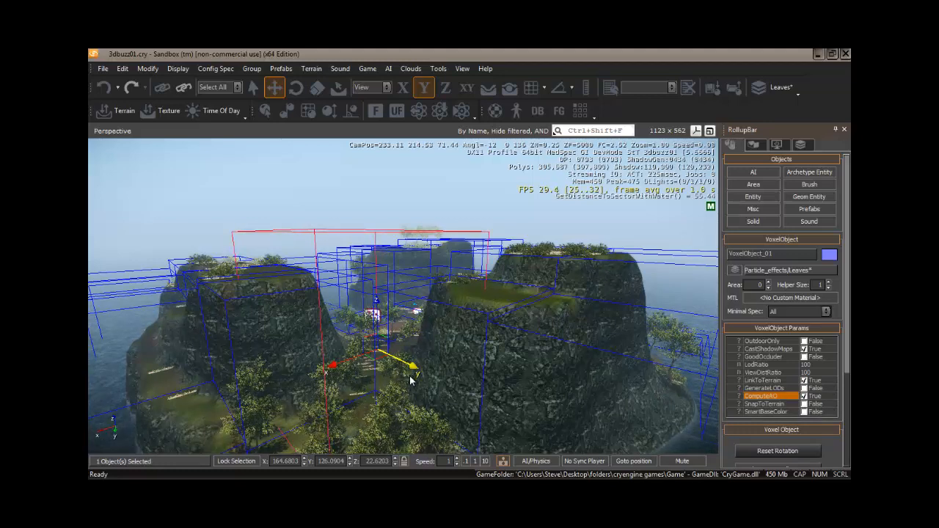
# Generate the terrain surface texture at 4096 x 4096 with High Quality enabled.
pyautogui.click(104, 68)
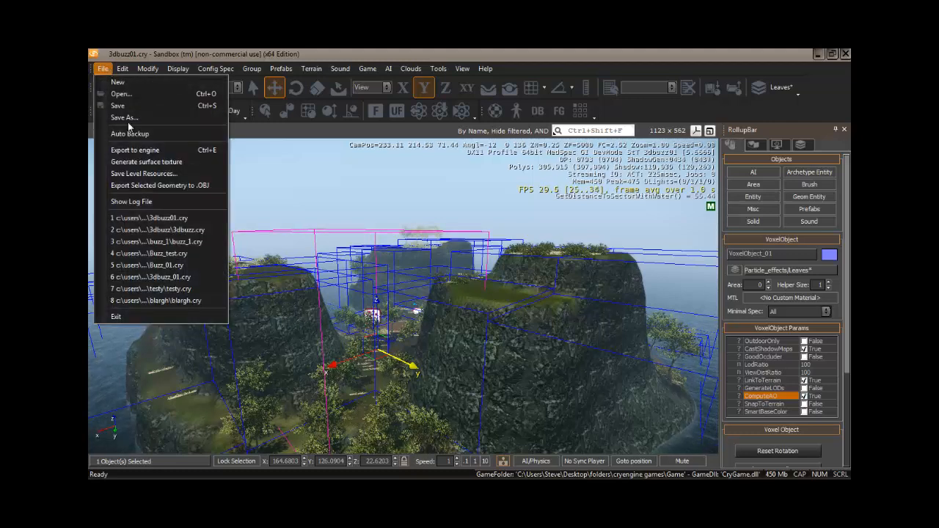
pyautogui.click(143, 162)
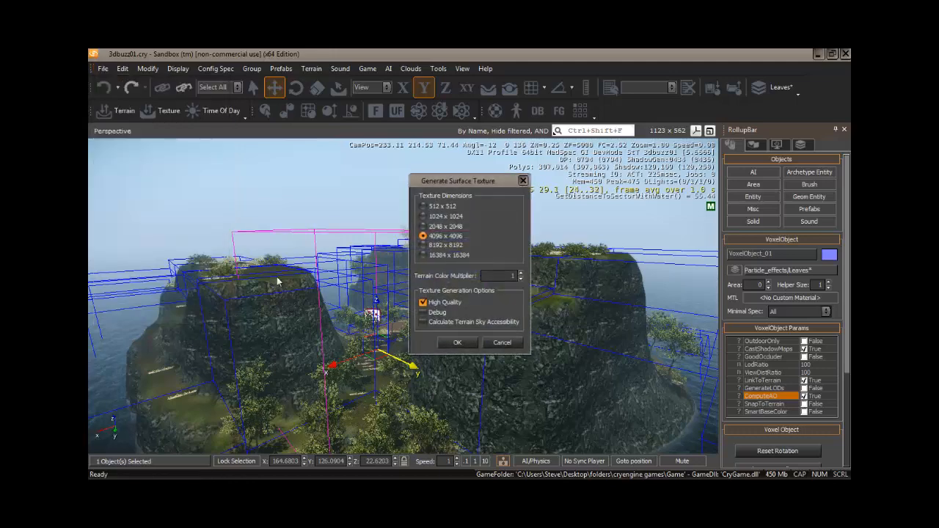
pyautogui.click(458, 342)
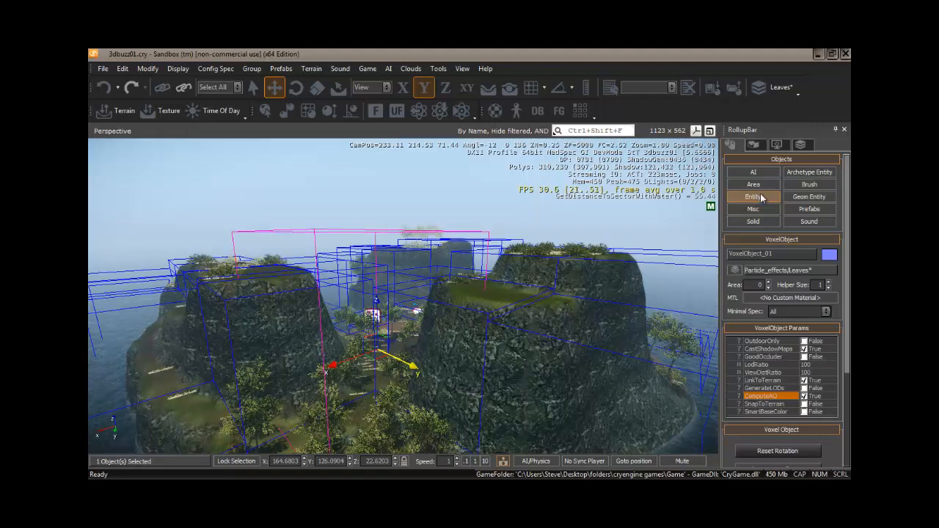
# Set up a Soft Create Voxel Painter brush with radius about 12, voxel size 8 and the cliff_next_to_ocean surface type.
pyautogui.click(755, 172)
pyautogui.click(756, 145)
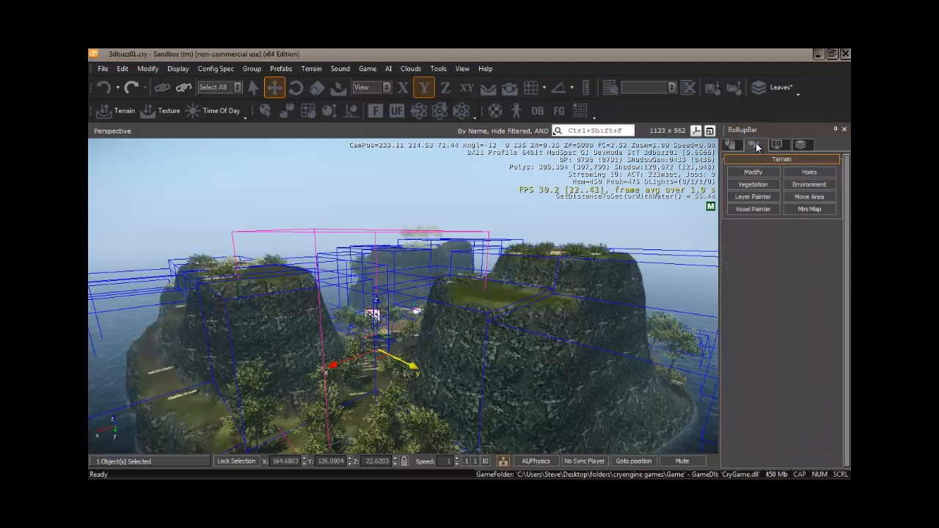
pyautogui.click(755, 209)
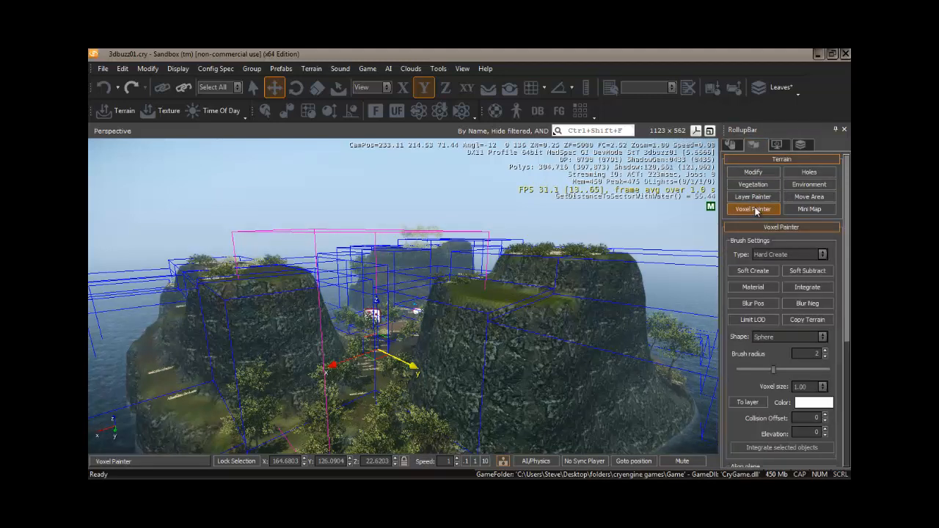
pyautogui.click(759, 270)
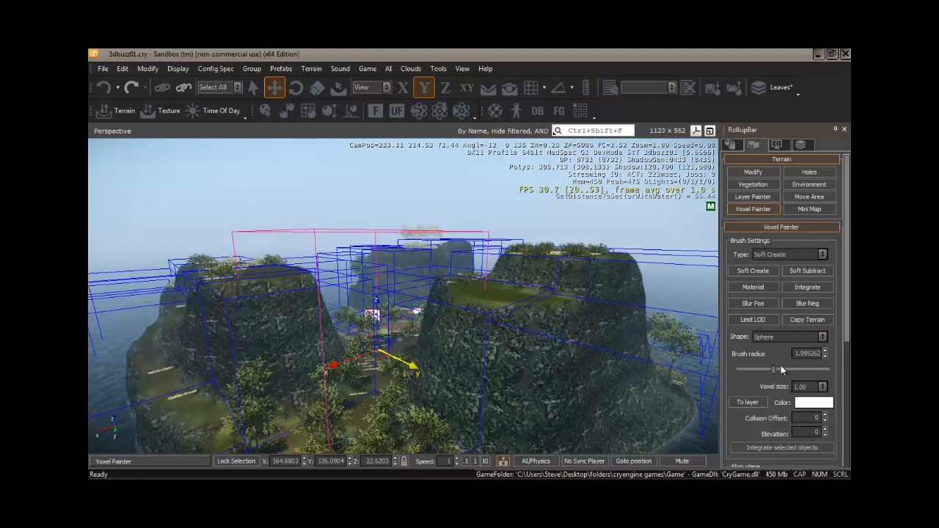
pyautogui.moveTo(783, 374); pyautogui.dragTo(791, 373)
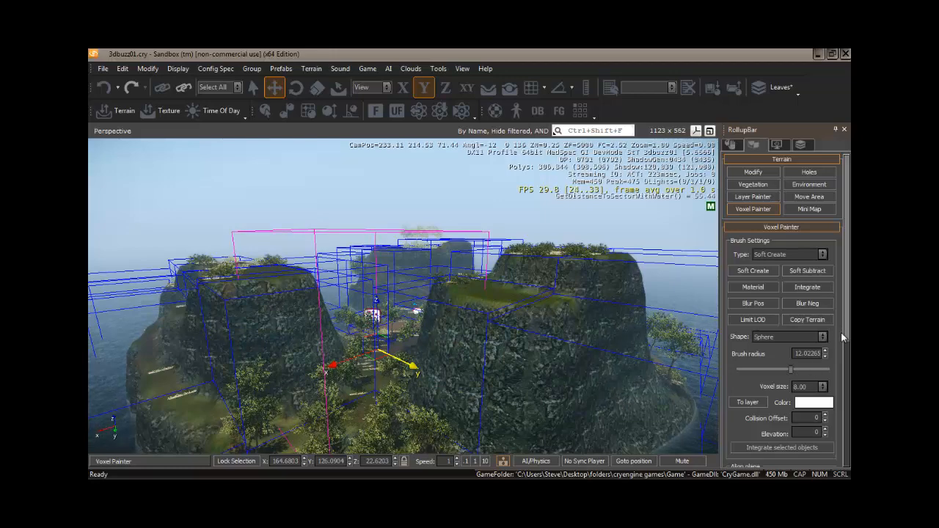
pyautogui.moveTo(847, 315); pyautogui.dragTo(847, 430)
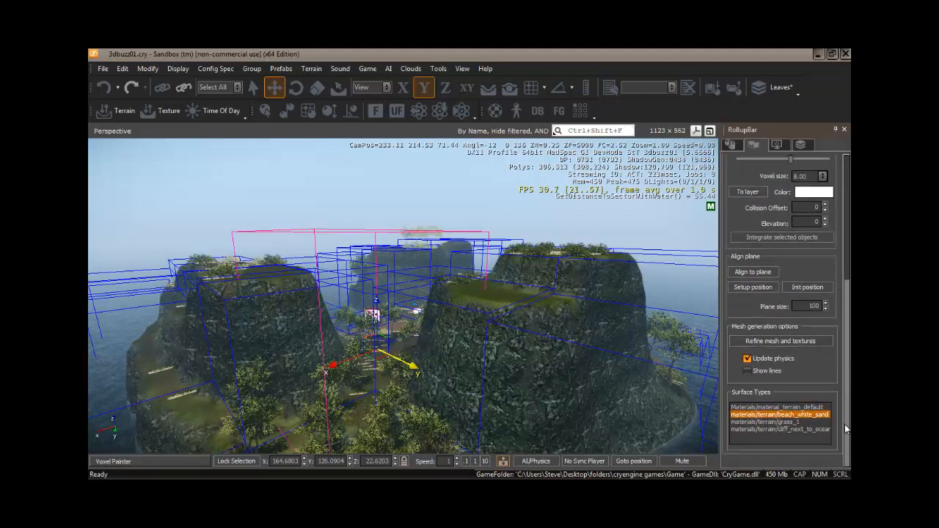
pyautogui.click(788, 430)
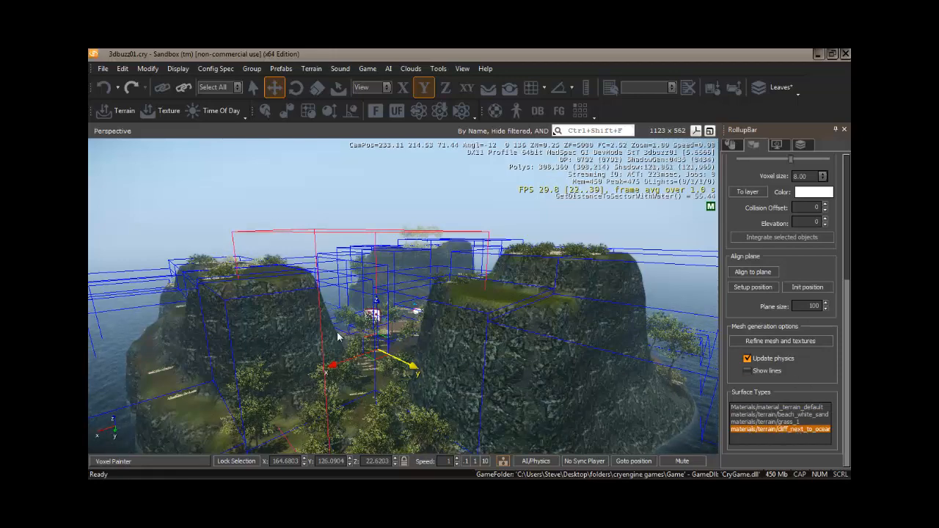
# Set the voxel brush radius to about 7.24 and the voxel size to 16.
pyautogui.press('w')
pyautogui.moveTo(342, 336)
pyautogui.mouseDown(button='right')
pyautogui.moveTo(350, 326)
pyautogui.moveTo(325, 341)
pyautogui.moveTo(338, 333)
pyautogui.mouseUp(button='right')
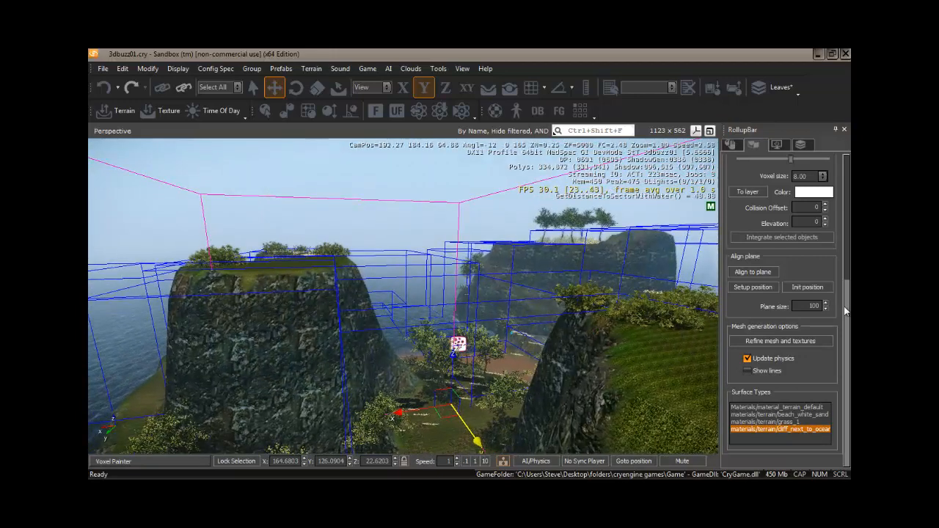
pyautogui.moveTo(845, 305)
pyautogui.mouseDown()
pyautogui.moveTo(843, 258)
pyautogui.moveTo(785, 249)
pyautogui.mouseUp()
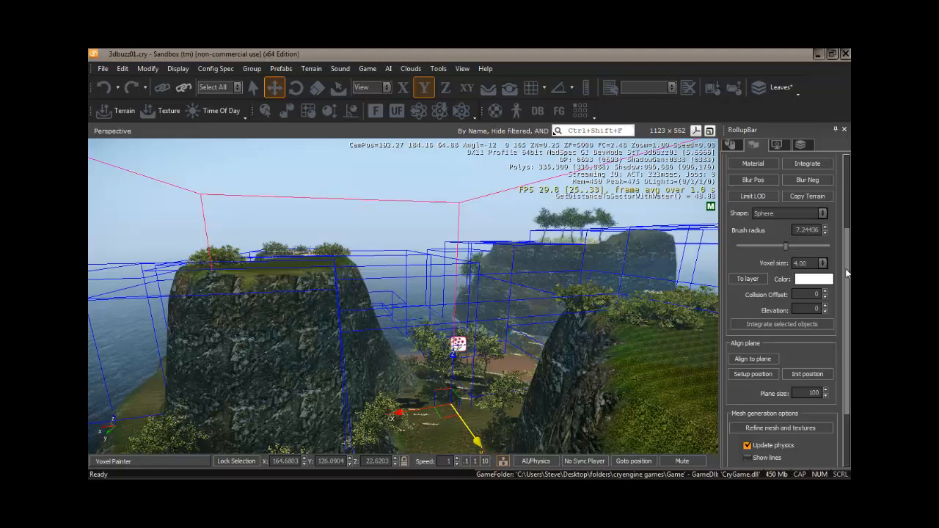
pyautogui.moveTo(847, 272)
pyautogui.mouseDown()
pyautogui.moveTo(847, 229)
pyautogui.moveTo(849, 257)
pyautogui.mouseUp()
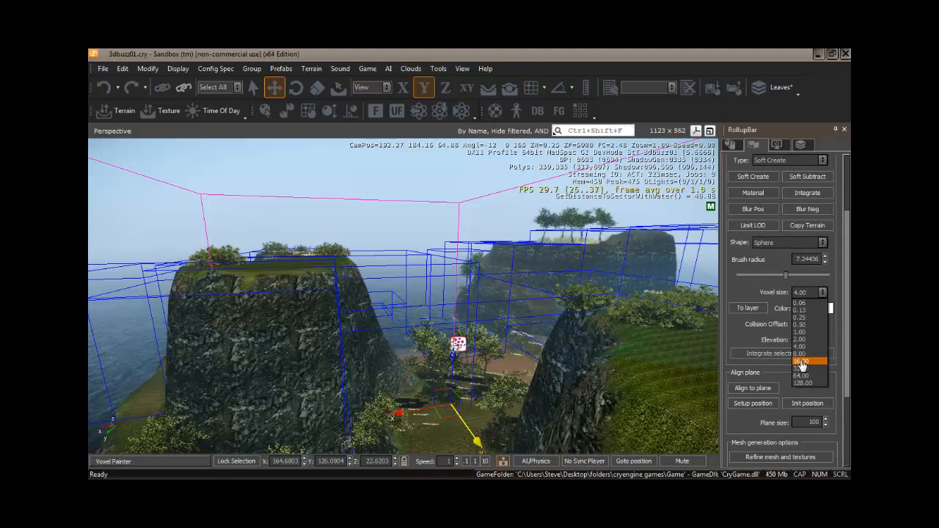
pyautogui.click(801, 363)
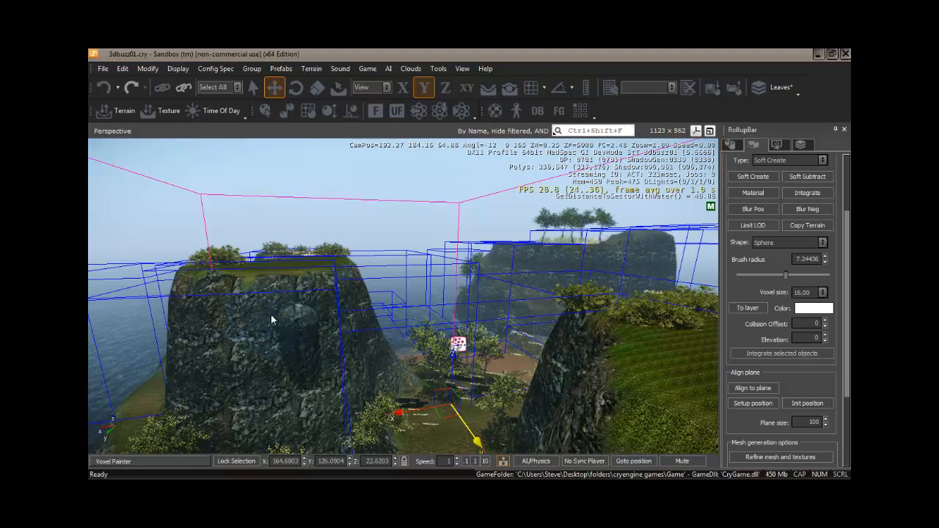
# Paint soft voxel rock onto the upper face of the cliff to build an outcrop facing the opposite cliff.
pyautogui.moveTo(271, 315)
pyautogui.mouseDown()
pyautogui.moveTo(297, 339)
pyautogui.moveTo(330, 328)
pyautogui.moveTo(317, 295)
pyautogui.moveTo(304, 292)
pyautogui.mouseUp()
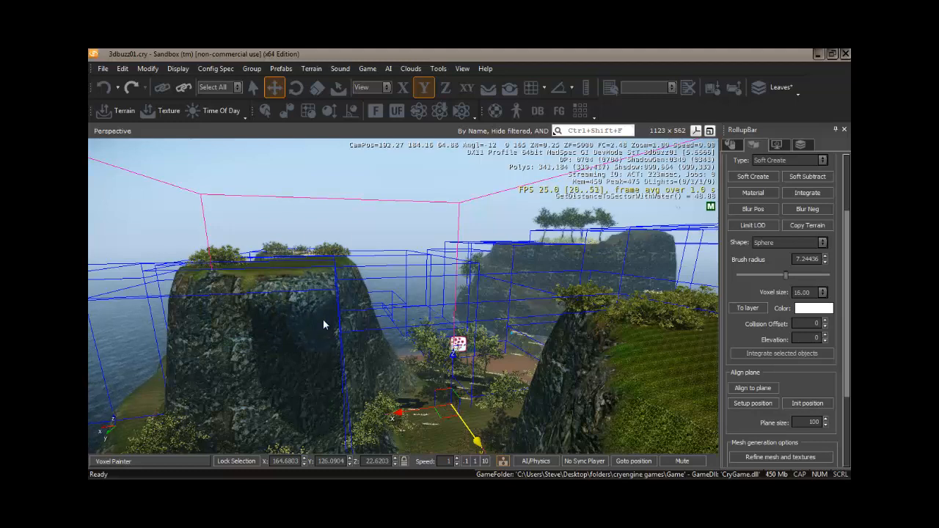
pyautogui.moveTo(323, 320)
pyautogui.mouseDown()
pyautogui.moveTo(295, 327)
pyautogui.moveTo(336, 313)
pyautogui.moveTo(363, 323)
pyautogui.mouseUp()
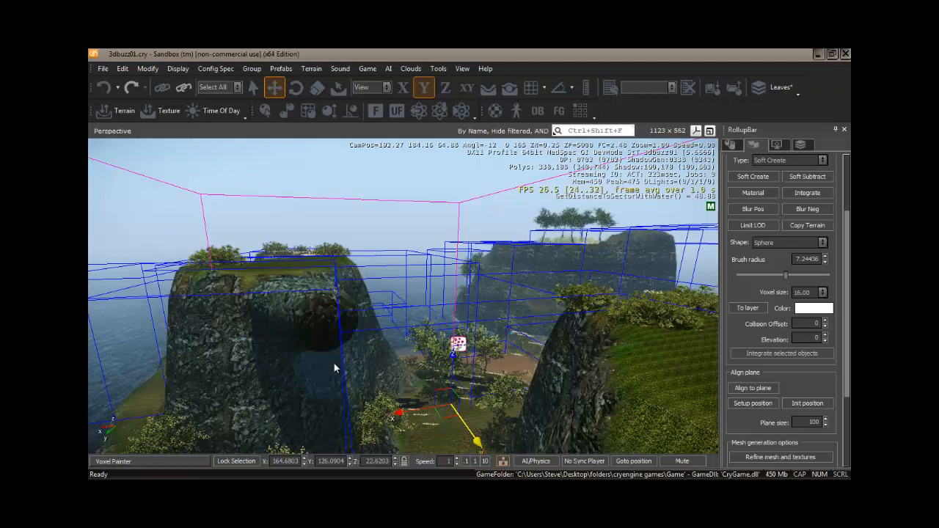
pyautogui.press('d')
pyautogui.moveTo(334, 363); pyautogui.dragTo(334, 362, button='right')
pyautogui.press('d')
pyautogui.moveTo(334, 363); pyautogui.dragTo(330, 353)
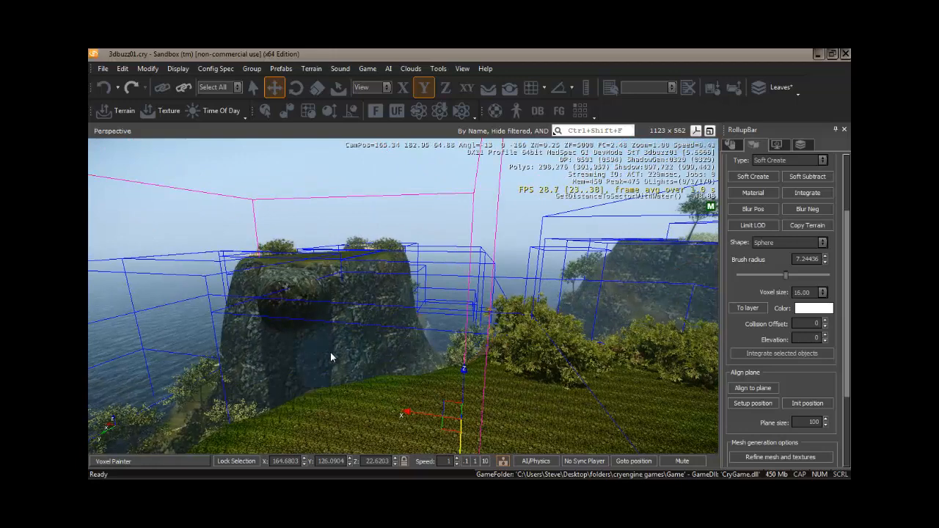
pyautogui.moveTo(312, 309)
pyautogui.mouseDown()
pyautogui.moveTo(330, 309)
pyautogui.moveTo(285, 322)
pyautogui.moveTo(305, 331)
pyautogui.mouseUp()
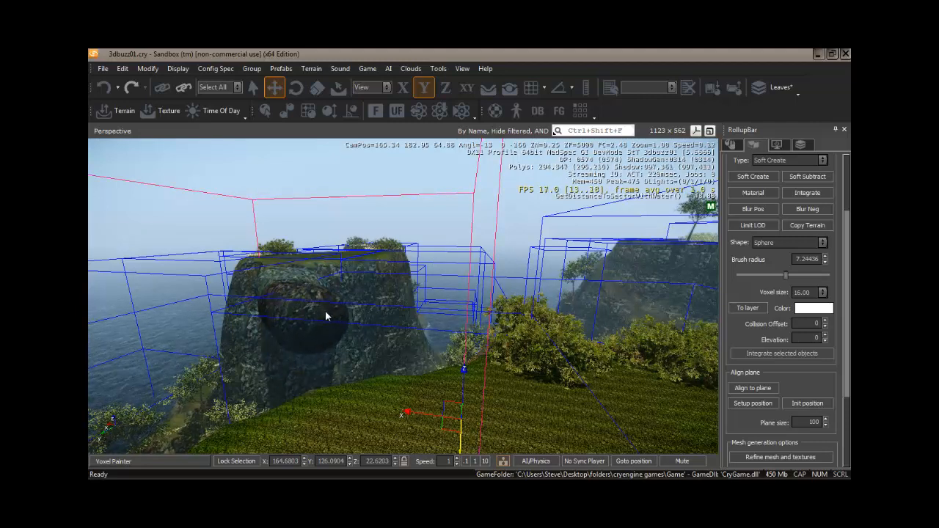
# Extend the voxel rock from the outcrop across the gap to the opposite cliff, forming a bridge.
pyautogui.moveTo(334, 326)
pyautogui.keyDown('alt'); pyautogui.mouseDown(button='middle')
pyautogui.moveTo(346, 325)
pyautogui.moveTo(334, 334)
pyautogui.moveTo(340, 309)
pyautogui.moveTo(323, 333)
pyautogui.moveTo(333, 333)
pyautogui.mouseUp(button='middle'); pyautogui.keyUp('alt')
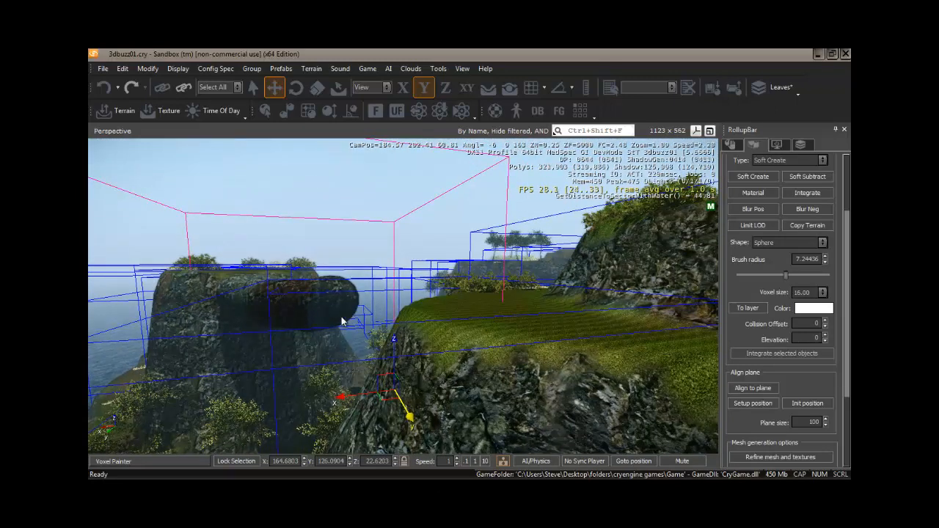
pyautogui.moveTo(342, 321)
pyautogui.mouseDown()
pyautogui.moveTo(326, 335)
pyautogui.moveTo(335, 344)
pyautogui.moveTo(317, 328)
pyautogui.moveTo(342, 332)
pyautogui.moveTo(343, 320)
pyautogui.moveTo(365, 308)
pyautogui.moveTo(368, 329)
pyautogui.moveTo(396, 317)
pyautogui.moveTo(397, 334)
pyautogui.moveTo(382, 342)
pyautogui.mouseUp()
pyautogui.moveTo(386, 354)
pyautogui.mouseDown(button='right')
pyautogui.moveTo(405, 357)
pyautogui.moveTo(384, 357)
pyautogui.mouseUp(button='right')
pyautogui.press('a')
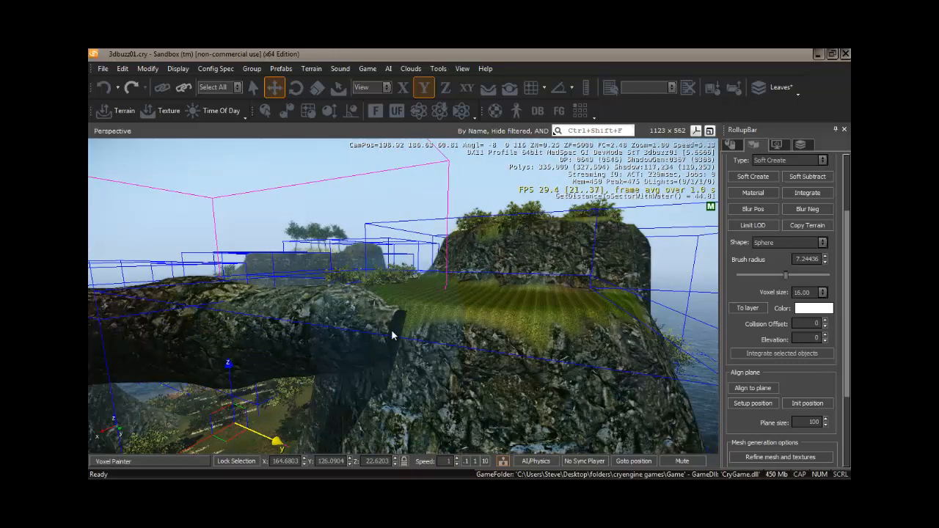
# Trim the bridge's end at the grassy cliff with a Soft Subtract brush of radius about 6.46 and voxel size 4.
pyautogui.press('d')
pyautogui.press('a')
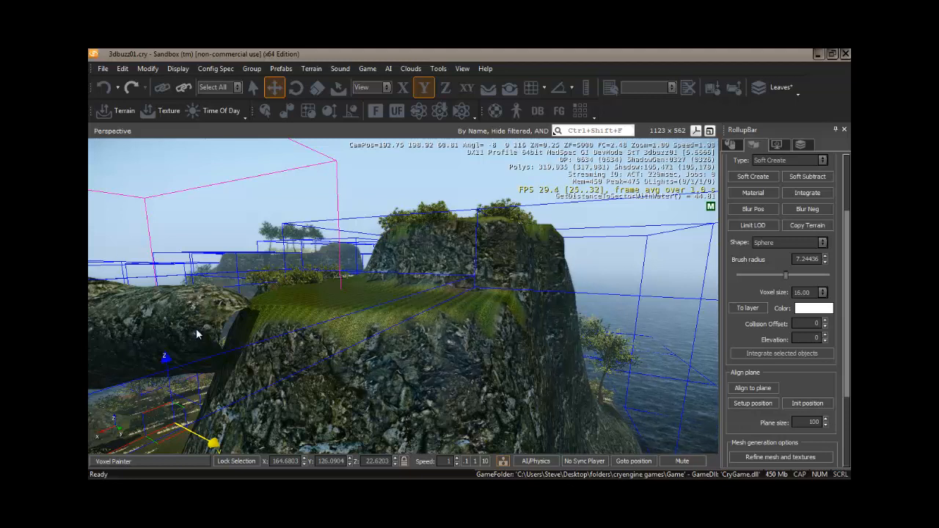
pyautogui.click(810, 176)
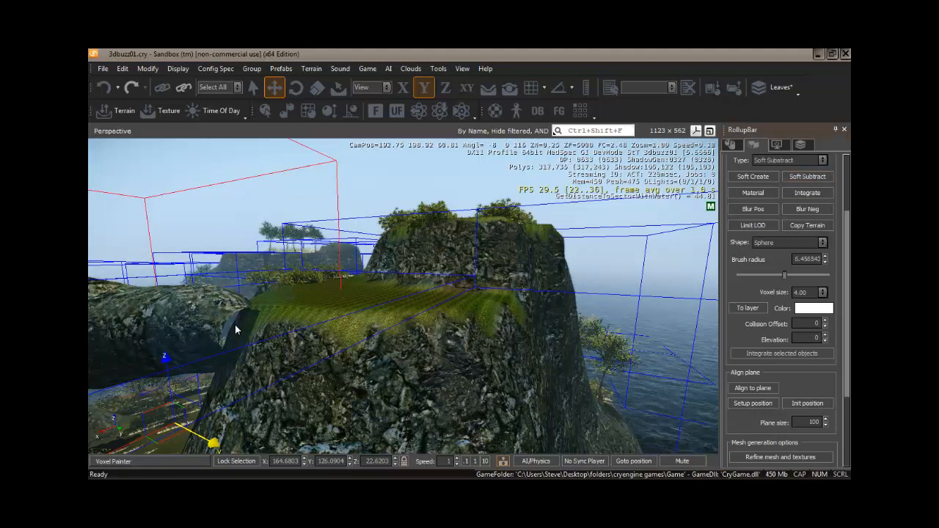
pyautogui.moveTo(235, 324); pyautogui.dragTo(238, 340)
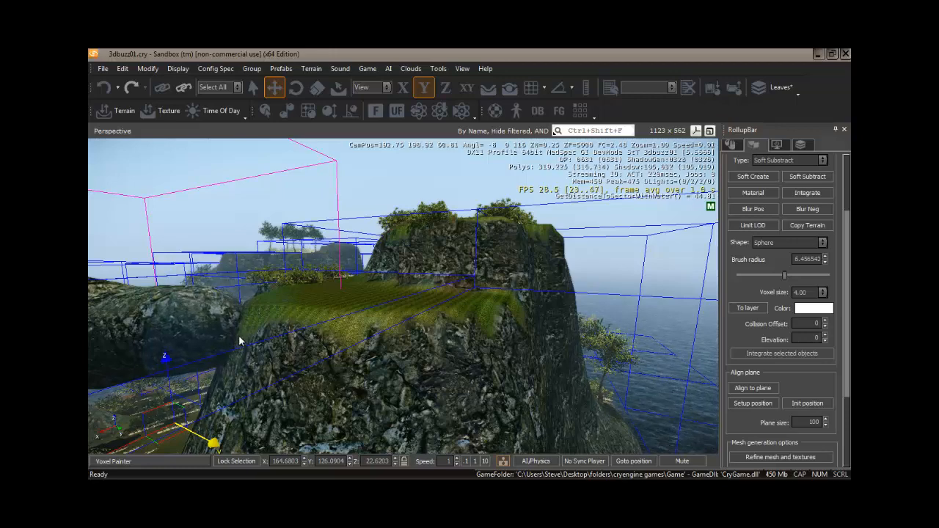
# With a Soft Create brush of radius about 7.24 and voxel size 16, fill in rock where the bridge meets the grassy ledge.
pyautogui.press('w')
pyautogui.moveTo(239, 335)
pyautogui.mouseDown(button='right')
pyautogui.moveTo(227, 339)
pyautogui.moveTo(241, 340)
pyautogui.mouseUp(button='right')
pyautogui.press('s')
pyautogui.press('w')
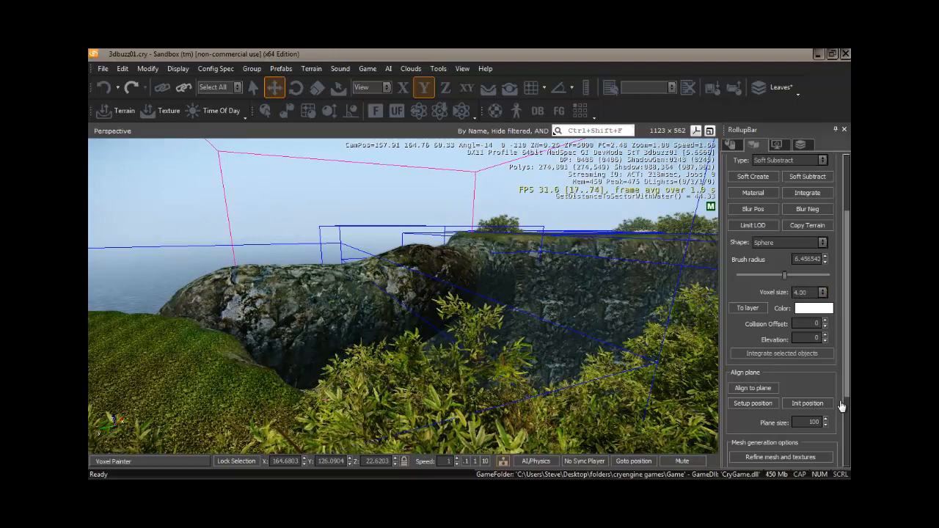
pyautogui.click(752, 176)
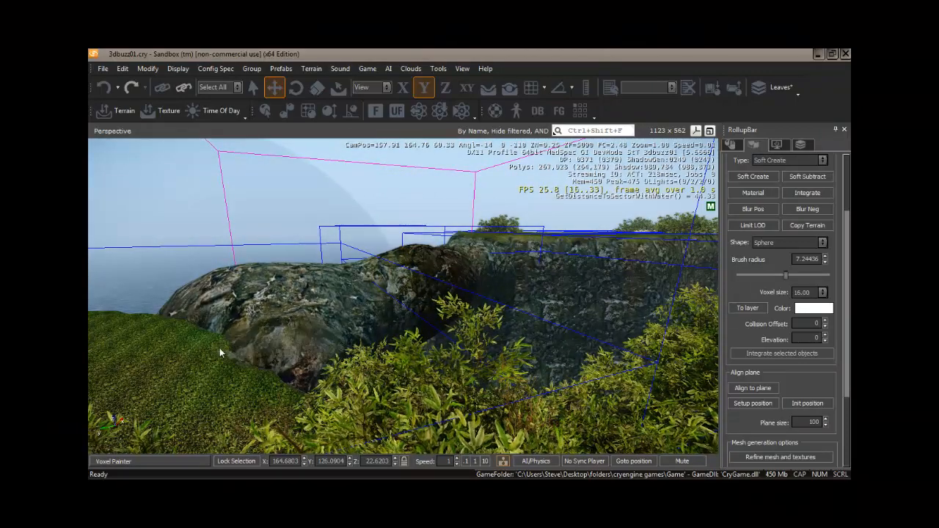
# Paint soft voxel rock over the bridge's other end to blend it into the top of the striped grassy cliff.
pyautogui.moveTo(292, 349); pyautogui.dragTo(372, 339, button='right')
pyautogui.press('d')
pyautogui.press('w')
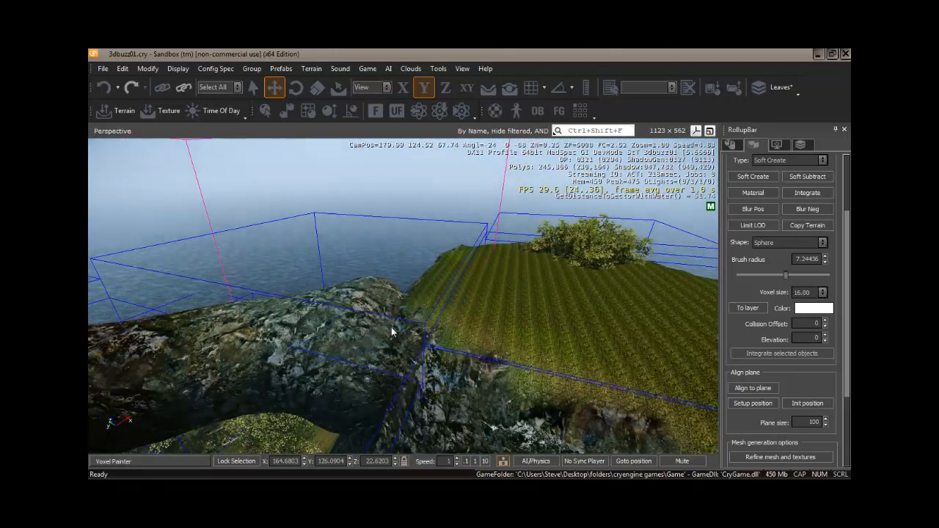
pyautogui.moveTo(391, 331)
pyautogui.mouseDown()
pyautogui.moveTo(409, 328)
pyautogui.moveTo(407, 291)
pyautogui.moveTo(373, 334)
pyautogui.mouseUp()
# Build up a rock support beneath the bridge's end, running down the face of the cliff.
pyautogui.moveTo(373, 333); pyautogui.dragTo(394, 280, button='right')
pyautogui.press('s')
pyautogui.press('w')
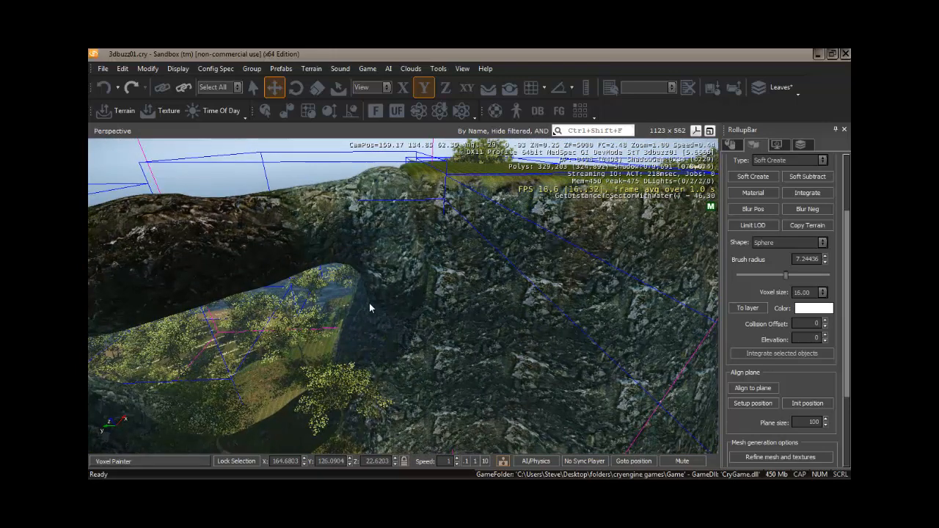
pyautogui.press('w')
pyautogui.moveTo(328, 361); pyautogui.dragTo(344, 354, button='right')
pyautogui.press('a')
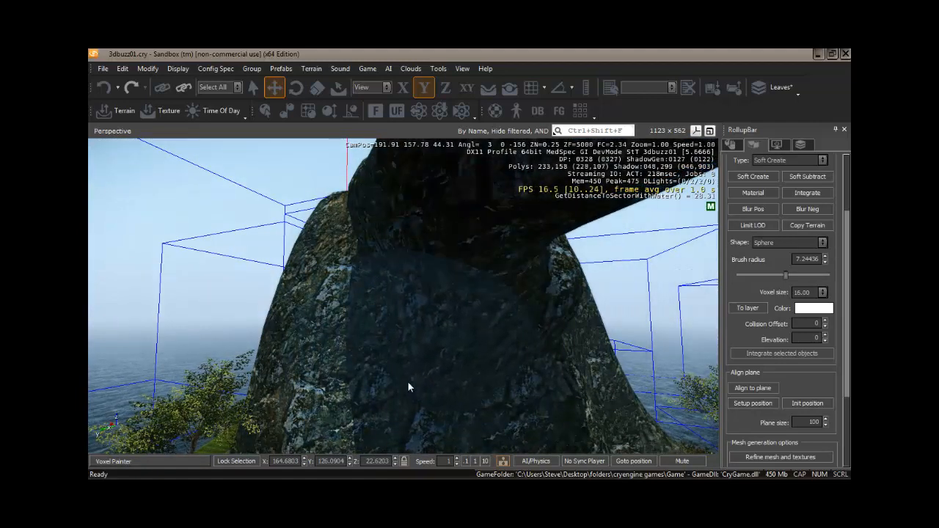
pyautogui.hotkey('shift', 'a')
pyautogui.keyDown('shift'); pyautogui.moveTo(409, 374); pyautogui.dragTo(391, 352, button='right'); pyautogui.keyUp('shift')
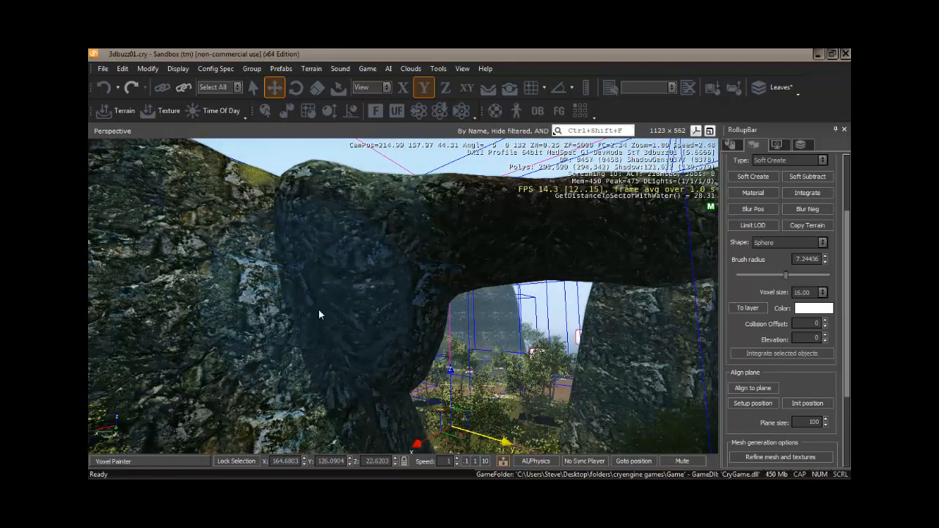
pyautogui.moveTo(319, 314)
pyautogui.mouseDown()
pyautogui.moveTo(419, 279)
pyautogui.moveTo(382, 292)
pyautogui.moveTo(361, 308)
pyautogui.moveTo(368, 312)
pyautogui.mouseUp()
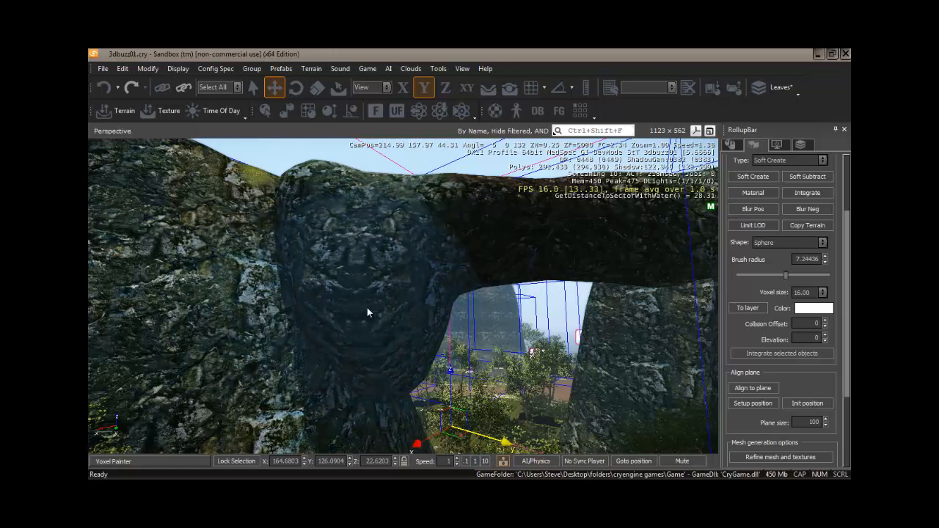
# Paint more rock into the inner corner of the arch where the support meets the bridge's underside.
pyautogui.press('s')
pyautogui.moveTo(350, 321); pyautogui.dragTo(349, 319, button='right')
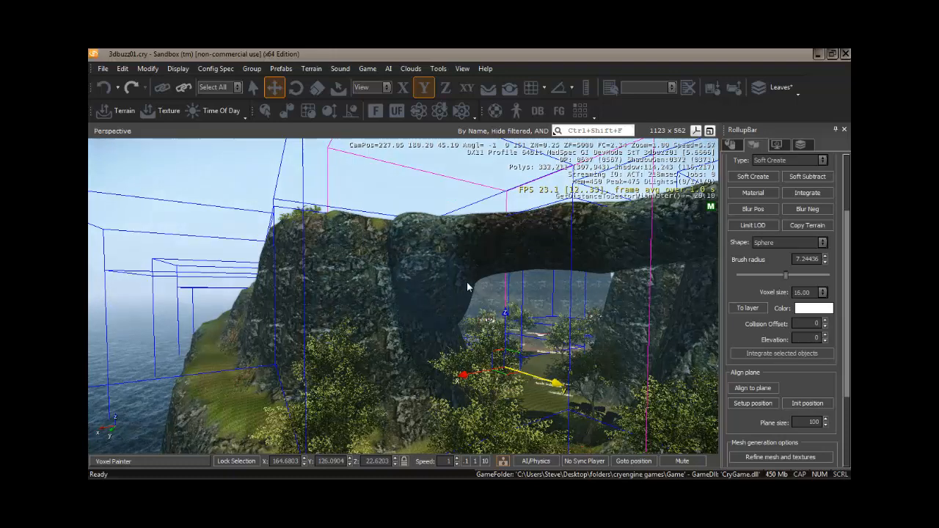
pyautogui.moveTo(468, 282)
pyautogui.mouseDown()
pyautogui.moveTo(494, 266)
pyautogui.moveTo(487, 273)
pyautogui.moveTo(569, 251)
pyautogui.moveTo(478, 269)
pyautogui.moveTo(548, 266)
pyautogui.moveTo(477, 288)
pyautogui.mouseUp()
pyautogui.moveTo(480, 254)
pyautogui.mouseDown()
pyautogui.moveTo(381, 253)
pyautogui.moveTo(606, 256)
pyautogui.moveTo(627, 248)
pyautogui.moveTo(541, 251)
pyautogui.moveTo(499, 265)
pyautogui.moveTo(526, 266)
pyautogui.mouseUp()
# Thicken the seaward side of the bridge with soft voxel rock near the far cliff.
pyautogui.press('w')
pyautogui.moveTo(480, 292)
pyautogui.mouseDown(button='right')
pyautogui.moveTo(491, 285)
pyautogui.moveTo(474, 294)
pyautogui.moveTo(482, 291)
pyautogui.mouseUp(button='right')
pyautogui.press('s')
pyautogui.press('d')
pyautogui.press('w')
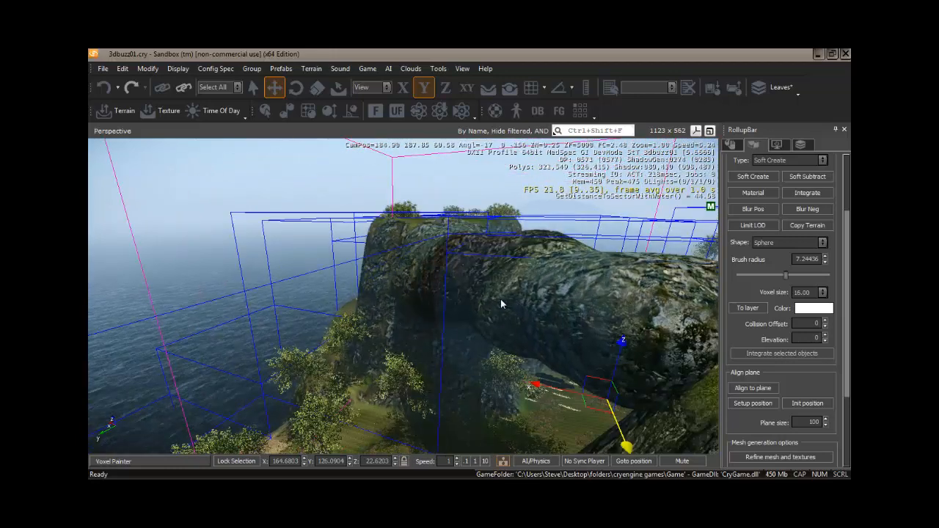
pyautogui.moveTo(486, 298)
pyautogui.mouseDown()
pyautogui.moveTo(498, 308)
pyautogui.moveTo(479, 308)
pyautogui.mouseUp()
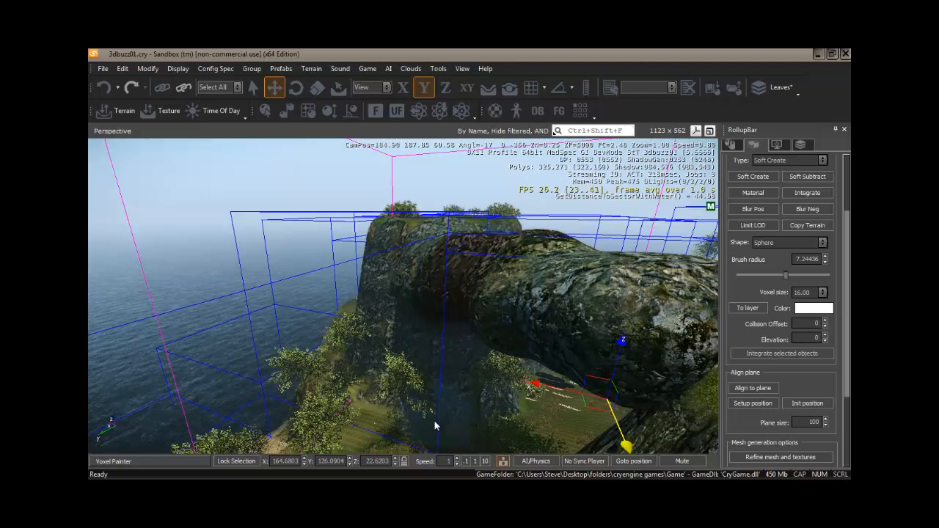
# Paint rock under the bridge at the foot of its support to merge it with the sloping cliff wall.
pyautogui.press('w')
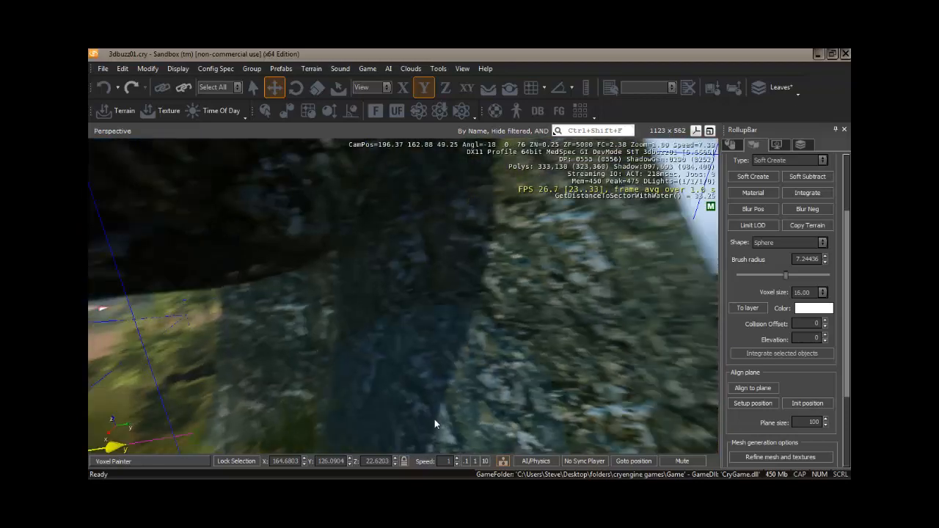
pyautogui.press('w')
pyautogui.moveTo(434, 420); pyautogui.dragTo(467, 397, button='right')
pyautogui.moveTo(445, 368)
pyautogui.mouseDown()
pyautogui.moveTo(453, 361)
pyautogui.moveTo(438, 344)
pyautogui.moveTo(456, 318)
pyautogui.moveTo(456, 360)
pyautogui.moveTo(517, 369)
pyautogui.moveTo(554, 346)
pyautogui.moveTo(497, 371)
pyautogui.moveTo(375, 376)
pyautogui.mouseUp()
pyautogui.moveTo(374, 405); pyautogui.dragTo(373, 404, button='right')
pyautogui.press('d')
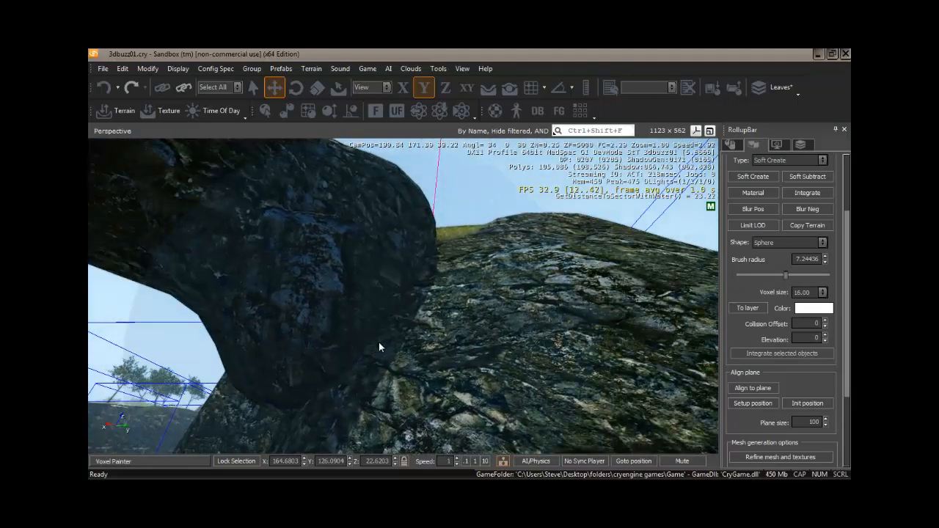
pyautogui.moveTo(379, 342)
pyautogui.mouseDown()
pyautogui.moveTo(430, 324)
pyautogui.moveTo(306, 399)
pyautogui.mouseUp()
# Fill the crease between the bridge's rock support and the adjoining cliff wall with soft voxel rock.
pyautogui.press('w')
pyautogui.moveTo(291, 411); pyautogui.dragTo(291, 358, button='right')
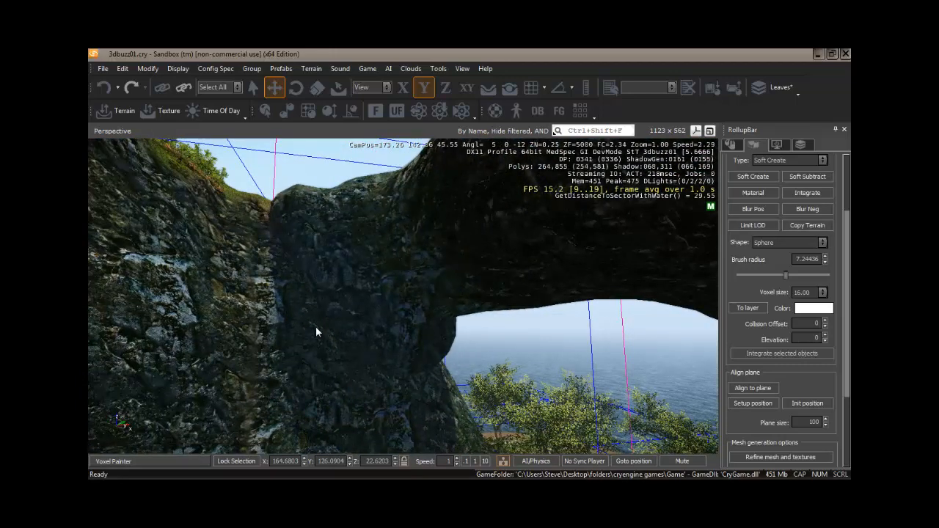
pyautogui.moveTo(302, 302)
pyautogui.mouseDown()
pyautogui.moveTo(299, 336)
pyautogui.moveTo(273, 336)
pyautogui.moveTo(327, 370)
pyautogui.moveTo(281, 378)
pyautogui.moveTo(262, 298)
pyautogui.moveTo(270, 250)
pyautogui.moveTo(236, 266)
pyautogui.mouseUp()
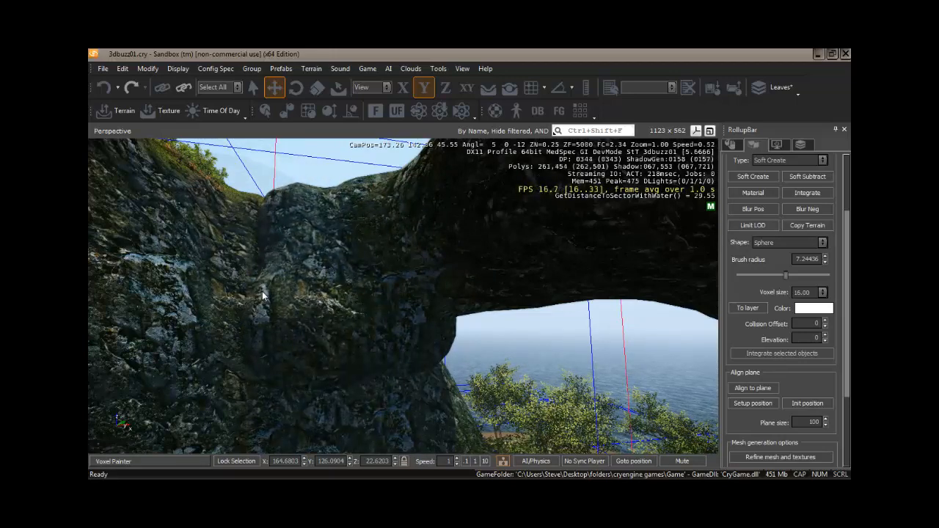
pyautogui.moveTo(283, 327); pyautogui.dragTo(287, 316, button='right')
pyautogui.moveTo(288, 316)
pyautogui.mouseDown()
pyautogui.moveTo(288, 339)
pyautogui.moveTo(283, 328)
pyautogui.moveTo(396, 235)
pyautogui.moveTo(286, 221)
pyautogui.moveTo(353, 219)
pyautogui.moveTo(325, 237)
pyautogui.moveTo(407, 245)
pyautogui.moveTo(365, 308)
pyautogui.mouseUp()
# Switch to a Soft Subtract brush with a radius of about 3.80 and a voxel size of 2.
pyautogui.press('s')
pyautogui.moveTo(365, 308); pyautogui.dragTo(389, 315, button='right')
pyautogui.press('w')
pyautogui.press('s')
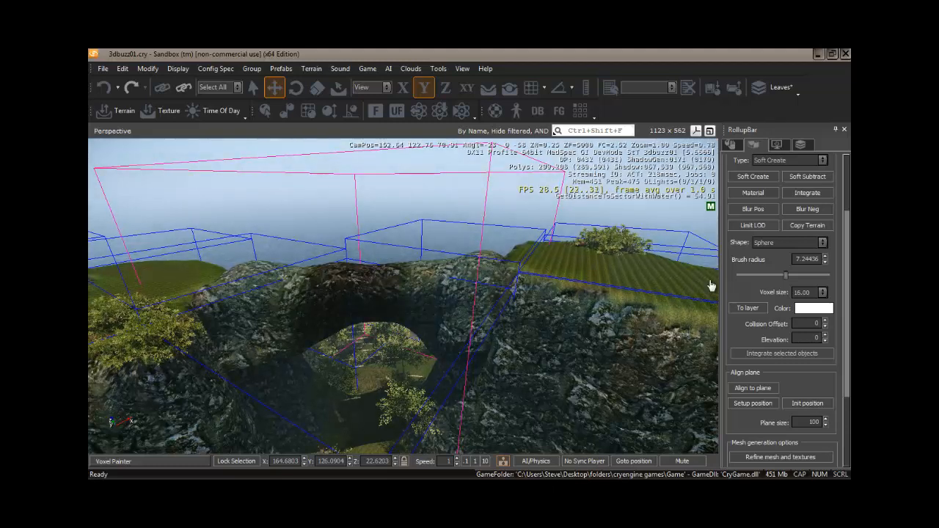
pyautogui.click(809, 176)
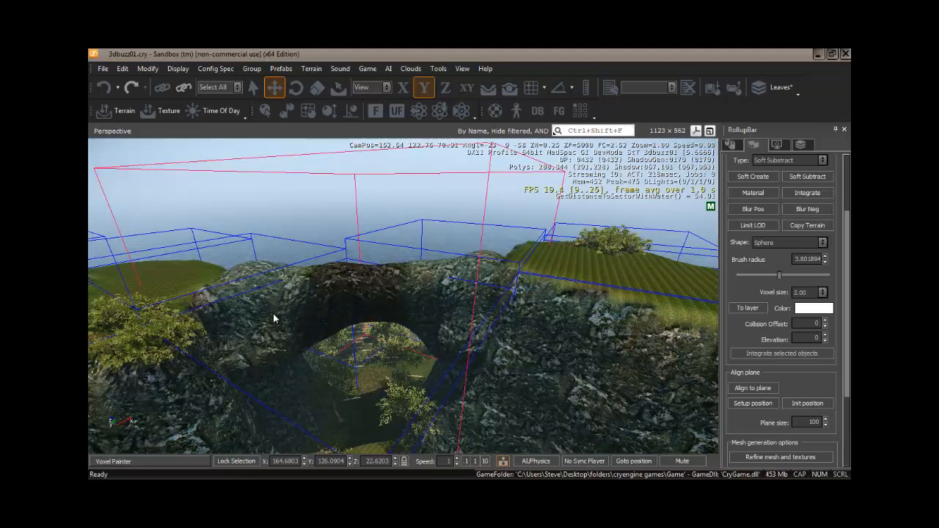
# Examine the rock bridge and its joints with both cliffs from above and from each side.
pyautogui.moveTo(333, 323)
pyautogui.mouseDown(button='right')
pyautogui.moveTo(329, 331)
pyautogui.moveTo(331, 321)
pyautogui.mouseUp(button='right')
pyautogui.press('w')
pyautogui.press('s')
pyautogui.press('w')
pyautogui.press('s')
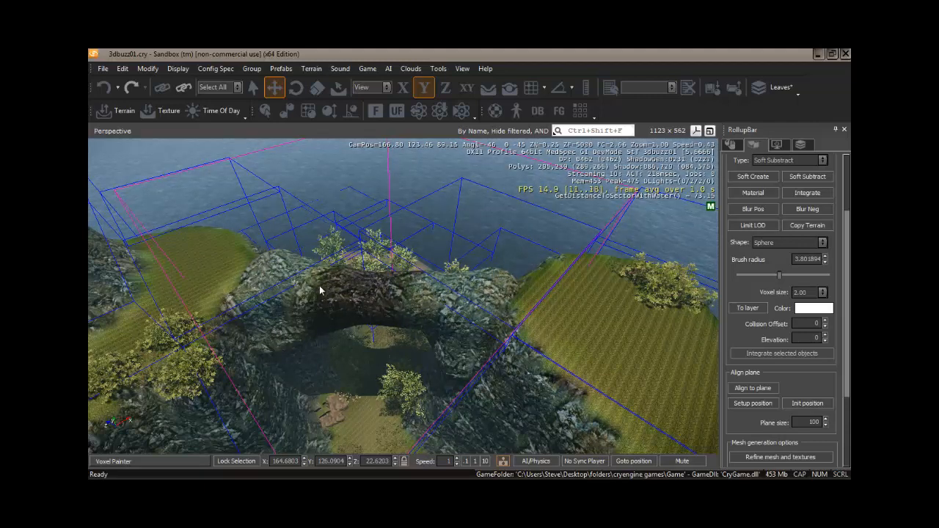
pyautogui.press('w')
pyautogui.moveTo(392, 284)
pyautogui.mouseDown(button='right')
pyautogui.moveTo(368, 289)
pyautogui.moveTo(389, 286)
pyautogui.moveTo(390, 306)
pyautogui.moveTo(390, 293)
pyautogui.mouseUp(button='right')
pyautogui.press('s')
pyautogui.press('w')
pyautogui.press('w')
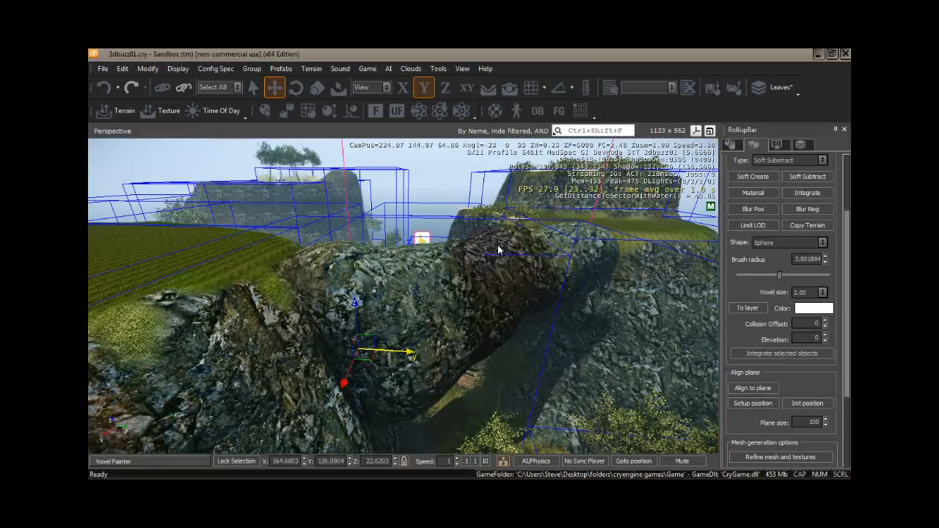
pyautogui.moveTo(543, 261); pyautogui.dragTo(547, 264, button='right')
pyautogui.press('d')
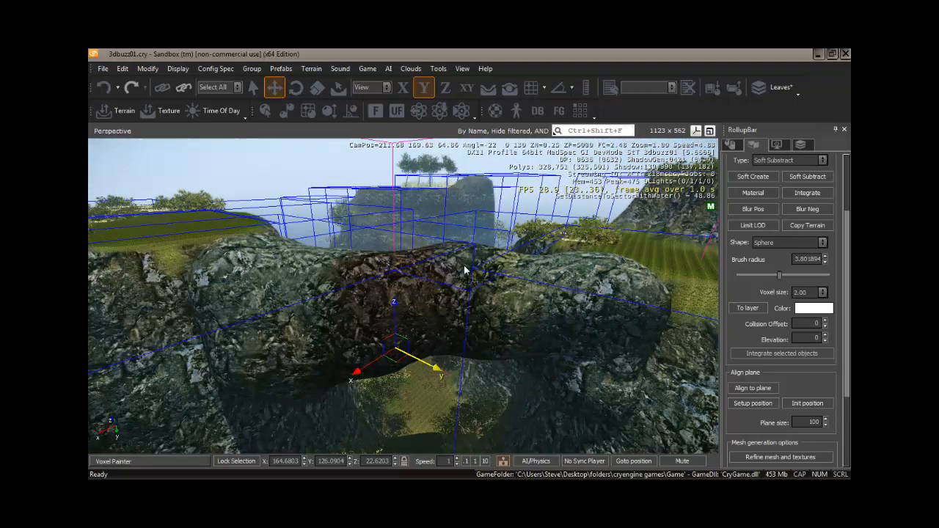
pyautogui.moveTo(465, 270); pyautogui.dragTo(470, 261, button='right')
pyautogui.press('w')
pyautogui.press('s')
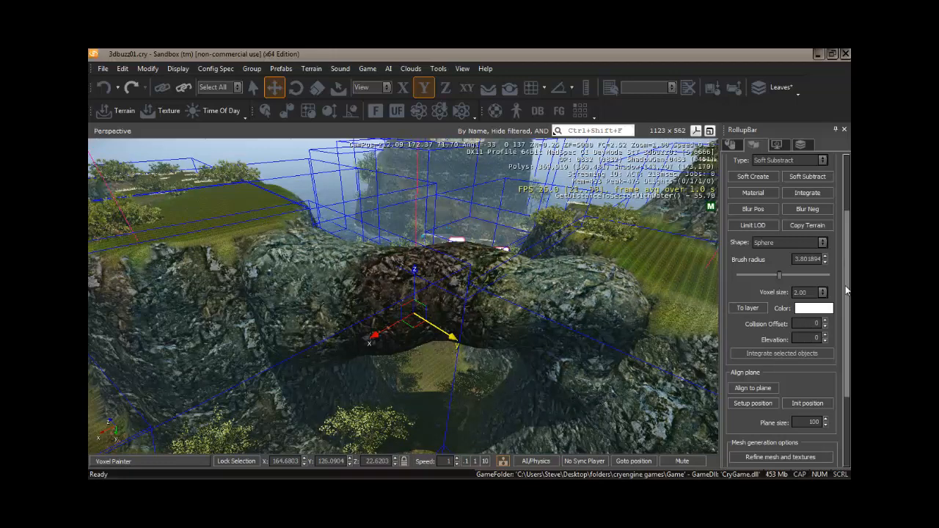
# Review the voxel object's parameters and mesh operations, and examine the bridge's joint with the cliff.
pyautogui.moveTo(846, 292)
pyautogui.mouseDown()
pyautogui.moveTo(849, 339)
pyautogui.moveTo(849, 200)
pyautogui.mouseUp()
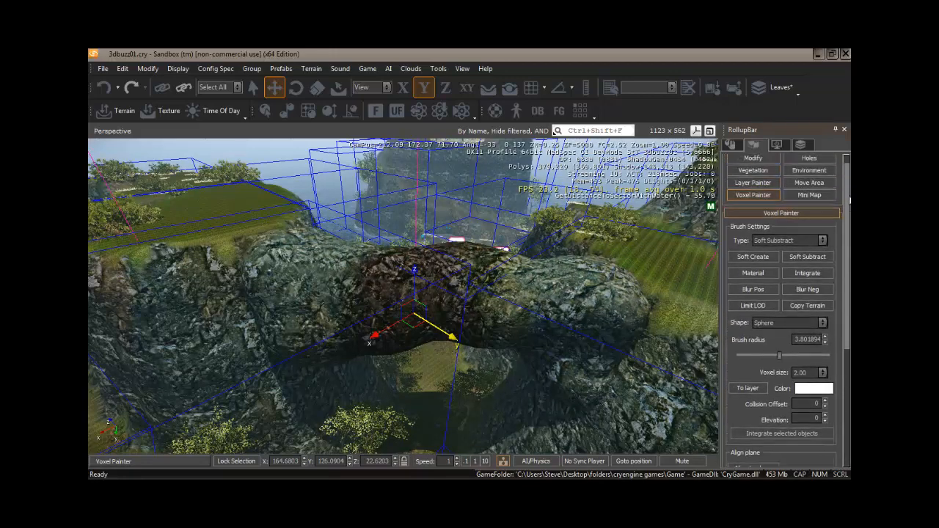
pyautogui.click(731, 145)
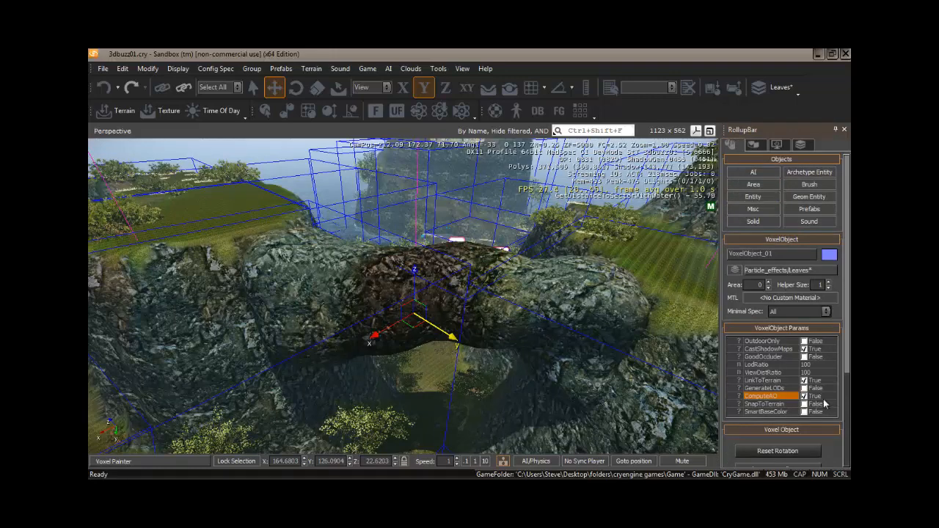
pyautogui.moveTo(850, 291); pyautogui.dragTo(849, 380)
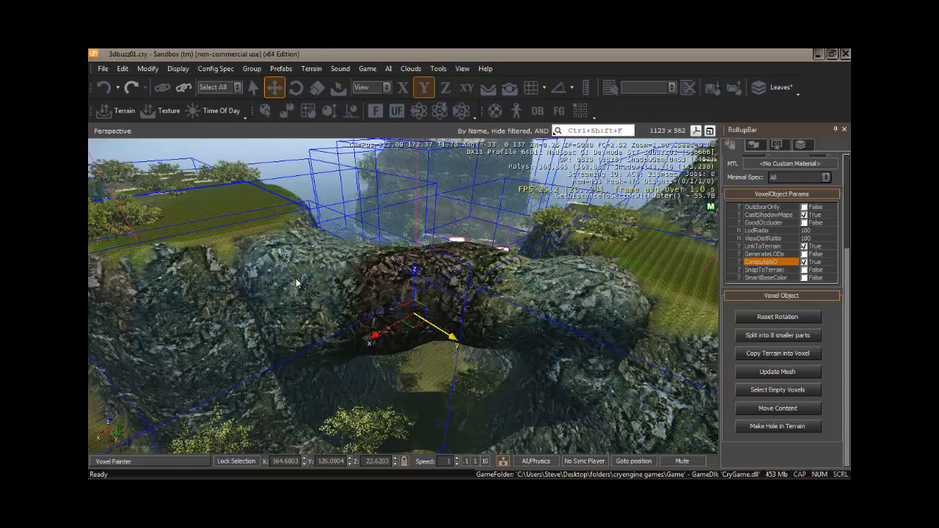
pyautogui.moveTo(333, 277); pyautogui.dragTo(340, 262, button='right')
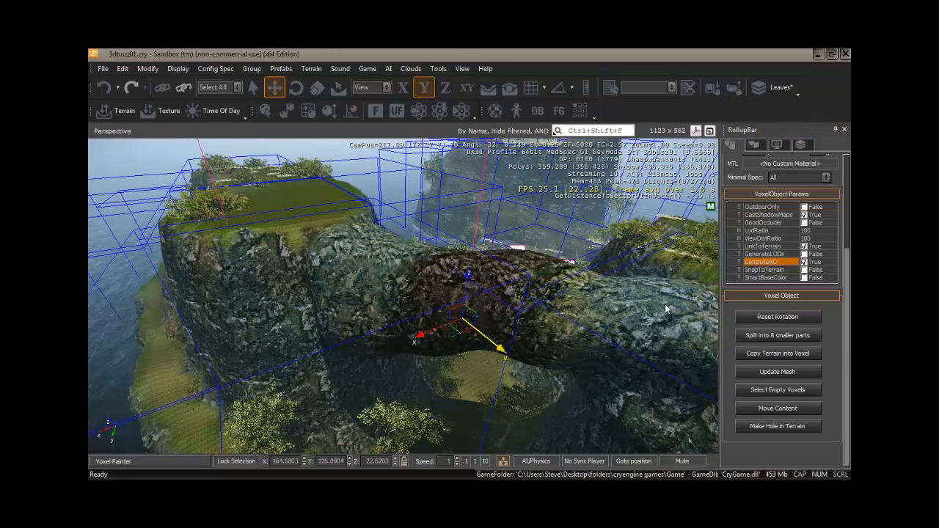
pyautogui.moveTo(499, 298); pyautogui.dragTo(494, 293, button='right')
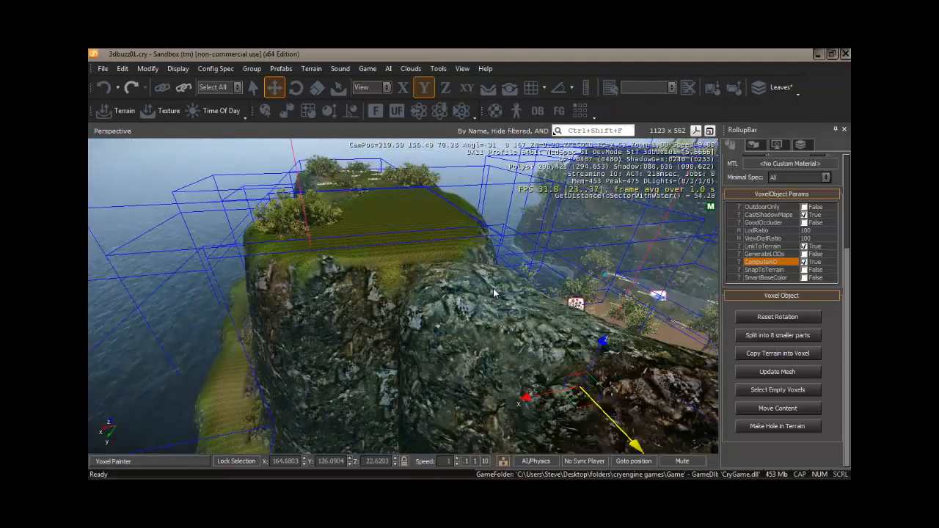
# Return to the Voxel Painter and shave rock off the crest of the bridge with the Soft Subtract brush.
pyautogui.click(756, 145)
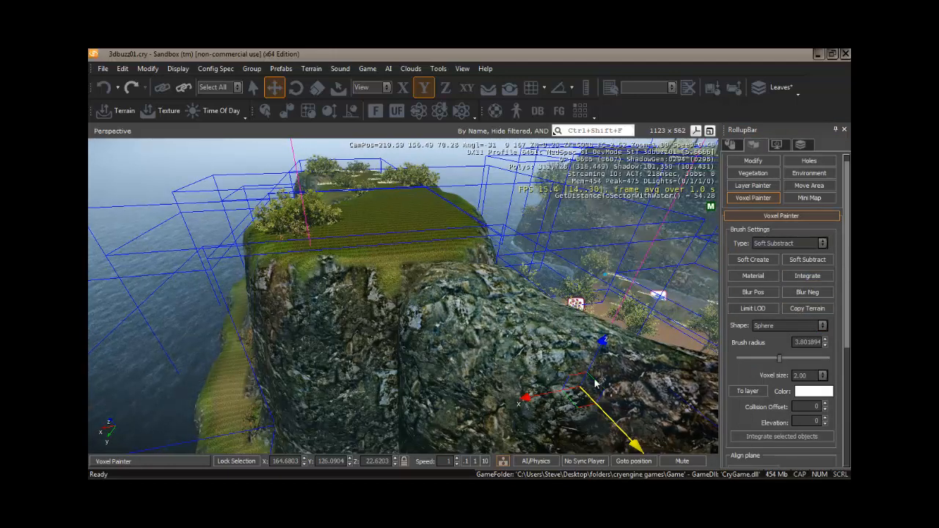
pyautogui.moveTo(597, 383)
pyautogui.mouseDown(button='right')
pyautogui.moveTo(617, 385)
pyautogui.moveTo(595, 380)
pyautogui.mouseUp(button='right')
pyautogui.press('a')
pyautogui.press('a')
pyautogui.press('w')
pyautogui.press('w')
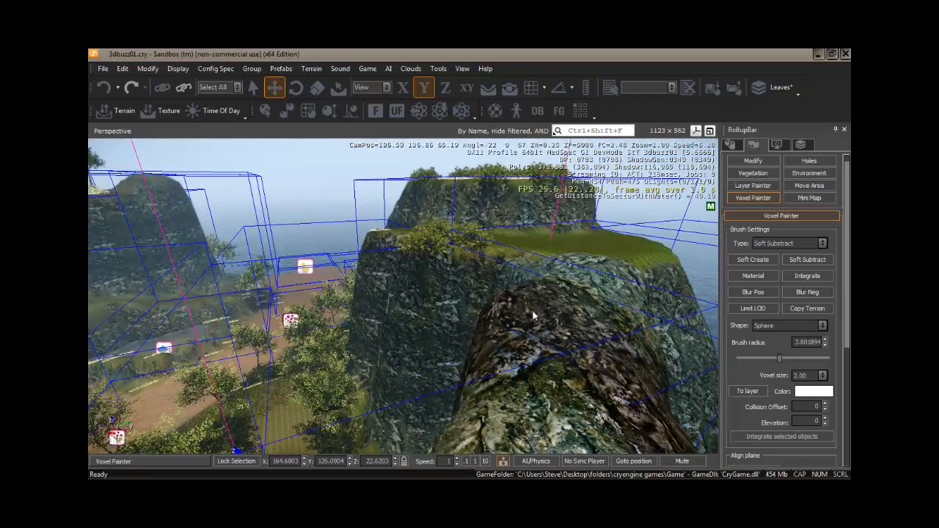
pyautogui.moveTo(534, 303)
pyautogui.mouseDown()
pyautogui.moveTo(518, 301)
pyautogui.moveTo(560, 284)
pyautogui.moveTo(532, 323)
pyautogui.moveTo(546, 339)
pyautogui.moveTo(499, 343)
pyautogui.moveTo(503, 310)
pyautogui.moveTo(565, 274)
pyautogui.moveTo(548, 287)
pyautogui.moveTo(566, 348)
pyautogui.moveTo(547, 374)
pyautogui.moveTo(494, 339)
pyautogui.moveTo(524, 299)
pyautogui.mouseUp()
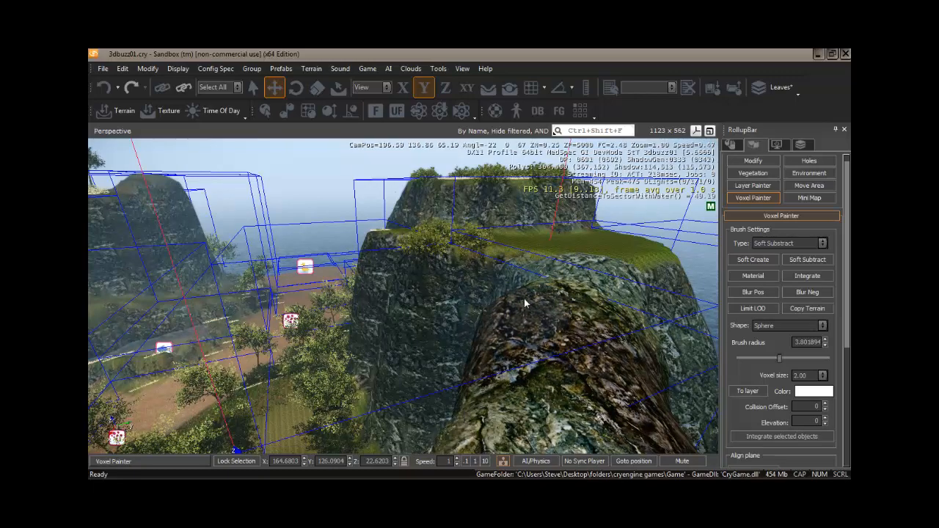
# Run the Soft Subtract brush over the rock support at the bridge's end beside the cliff.
pyautogui.moveTo(526, 358); pyautogui.dragTo(482, 361, button='right')
pyautogui.press('a')
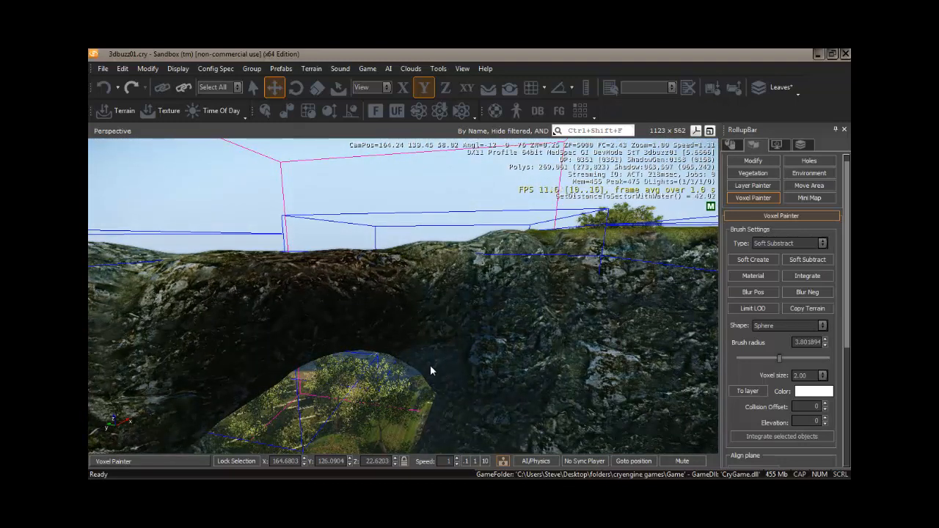
pyautogui.moveTo(328, 340); pyautogui.dragTo(300, 350, button='right')
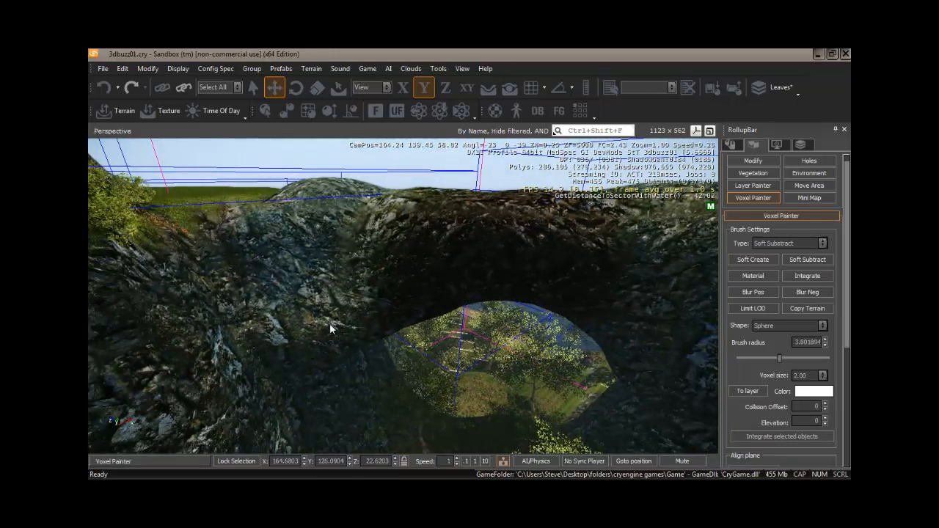
pyautogui.moveTo(338, 387); pyautogui.dragTo(408, 457, button='right')
pyautogui.press('w')
pyautogui.press('s')
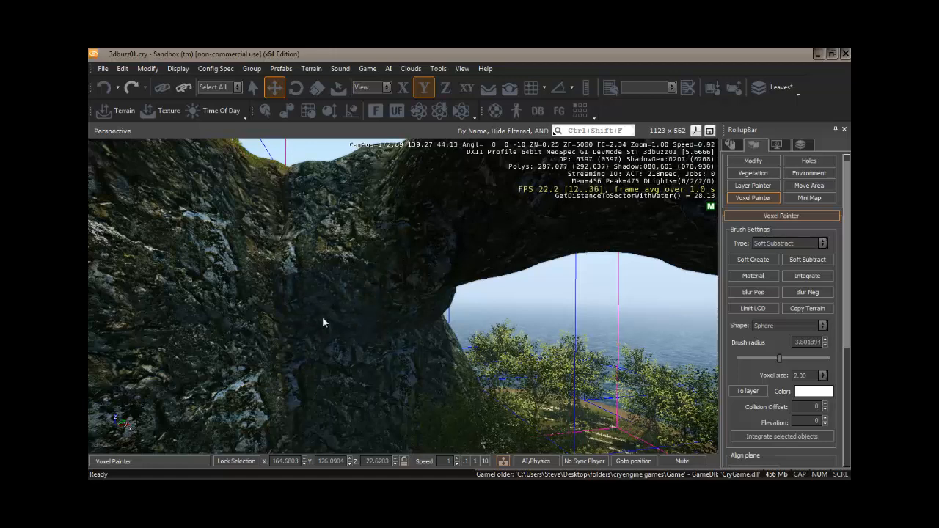
pyautogui.press('d')
pyautogui.moveTo(393, 401)
pyautogui.mouseDown(button='right')
pyautogui.moveTo(382, 400)
pyautogui.moveTo(391, 396)
pyautogui.mouseUp(button='right')
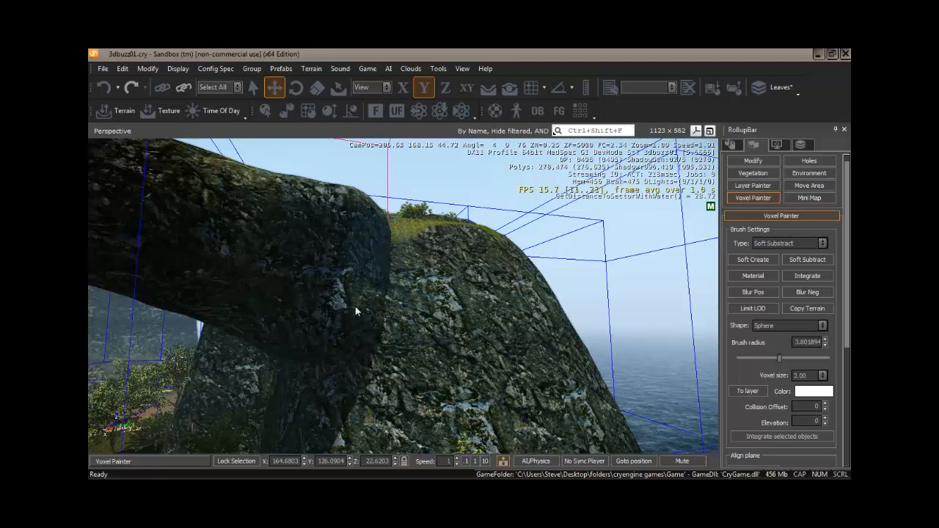
pyautogui.moveTo(355, 311)
pyautogui.mouseDown()
pyautogui.moveTo(342, 352)
pyautogui.moveTo(308, 360)
pyautogui.moveTo(356, 315)
pyautogui.moveTo(359, 268)
pyautogui.mouseUp()
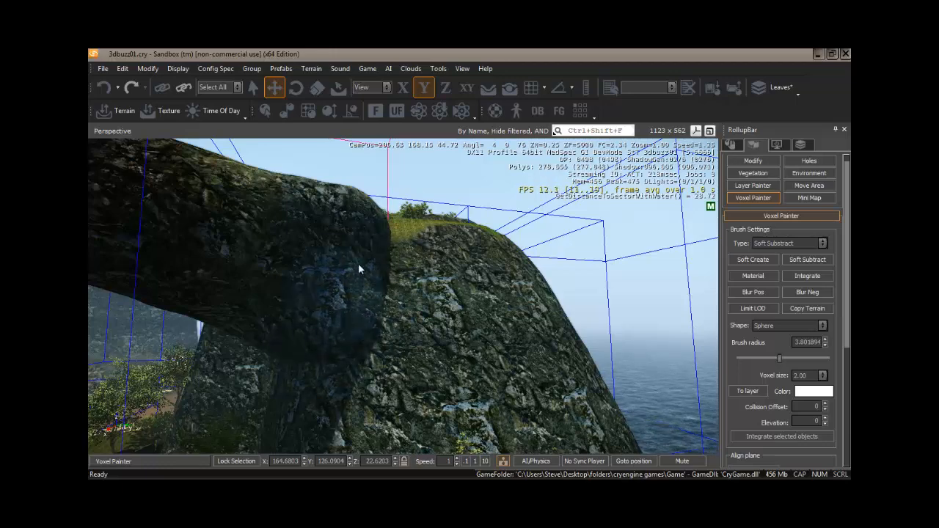
# Examine the trimmed rock bridge from both sides, including its crest, underside and joints with the cliffs.
pyautogui.moveTo(387, 350)
pyautogui.mouseDown(button='right')
pyautogui.moveTo(400, 341)
pyautogui.moveTo(390, 362)
pyautogui.moveTo(404, 348)
pyautogui.moveTo(401, 355)
pyautogui.mouseUp(button='right')
pyautogui.press('d')
pyautogui.press('w')
pyautogui.press('s')
pyautogui.press('w')
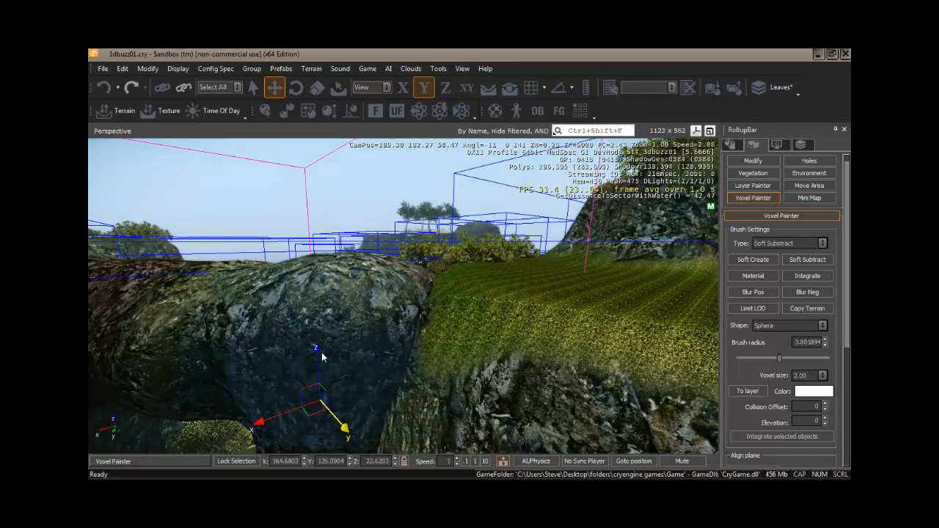
pyautogui.moveTo(296, 340); pyautogui.dragTo(275, 355, button='right')
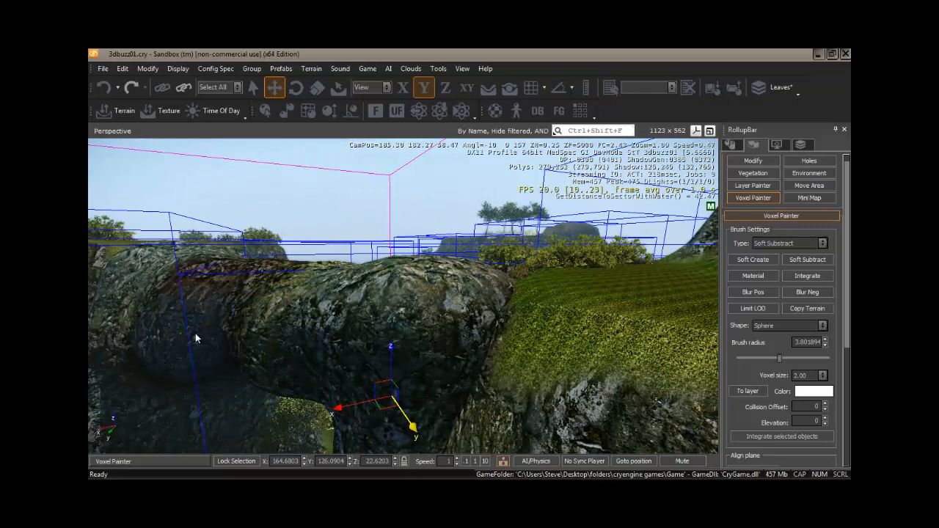
pyautogui.moveTo(247, 360)
pyautogui.mouseDown(button='right')
pyautogui.moveTo(276, 359)
pyautogui.moveTo(257, 357)
pyautogui.mouseUp(button='right')
pyautogui.press('w')
pyautogui.press('a')
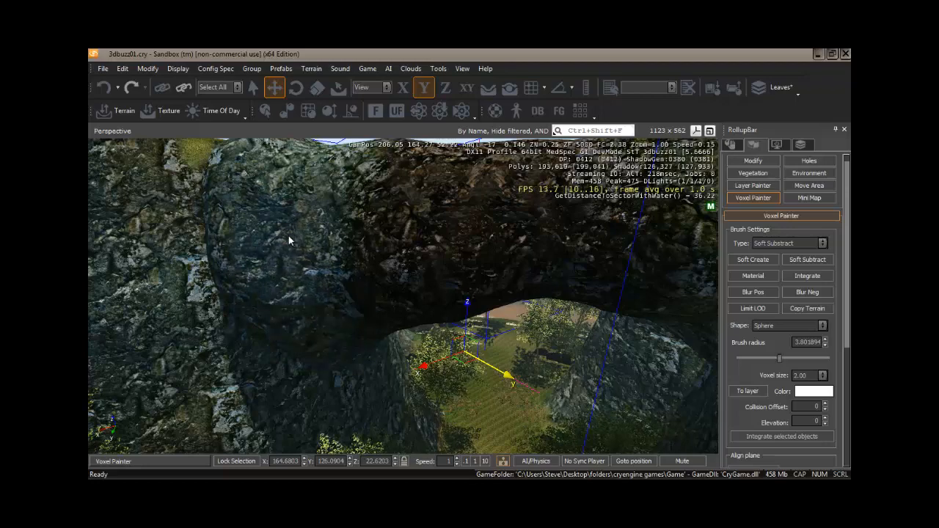
pyautogui.moveTo(402, 363)
pyautogui.mouseDown(button='right')
pyautogui.moveTo(397, 351)
pyautogui.moveTo(401, 358)
pyautogui.mouseUp(button='right')
pyautogui.press('w')
pyautogui.press('s')
pyautogui.press('a')
pyautogui.press('d')
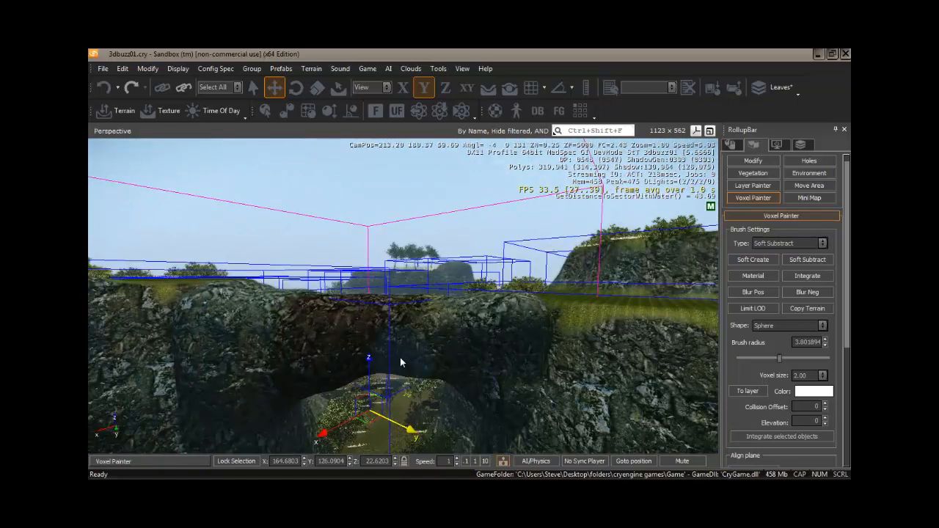
pyautogui.press('w')
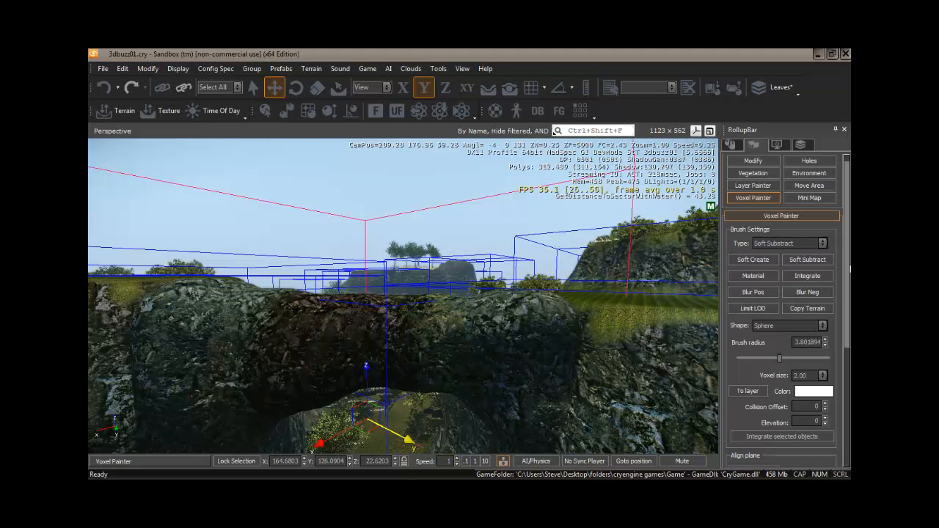
# Switch the voxel brush to Material and set its radius to about 6.17 with a voxel size of 4.00.
pyautogui.scroll(-5, 850, 270)
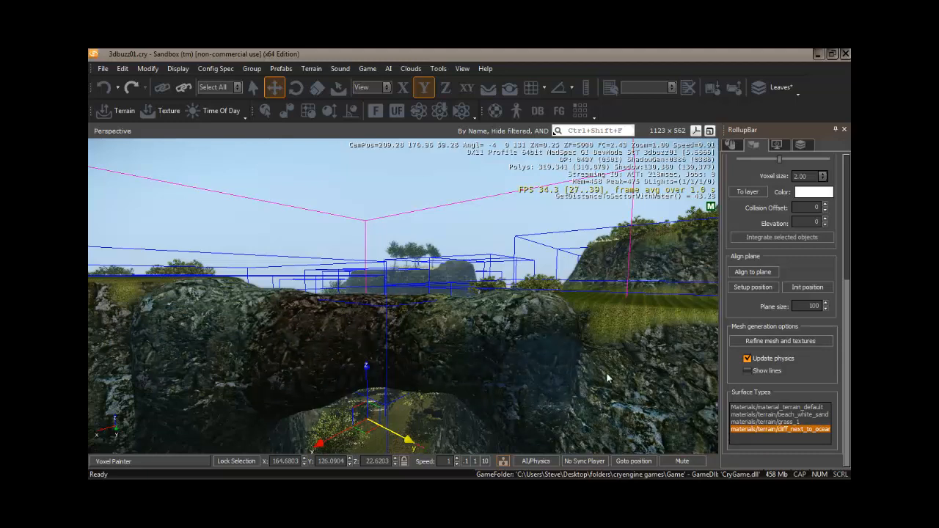
pyautogui.scroll(5, 845, 321)
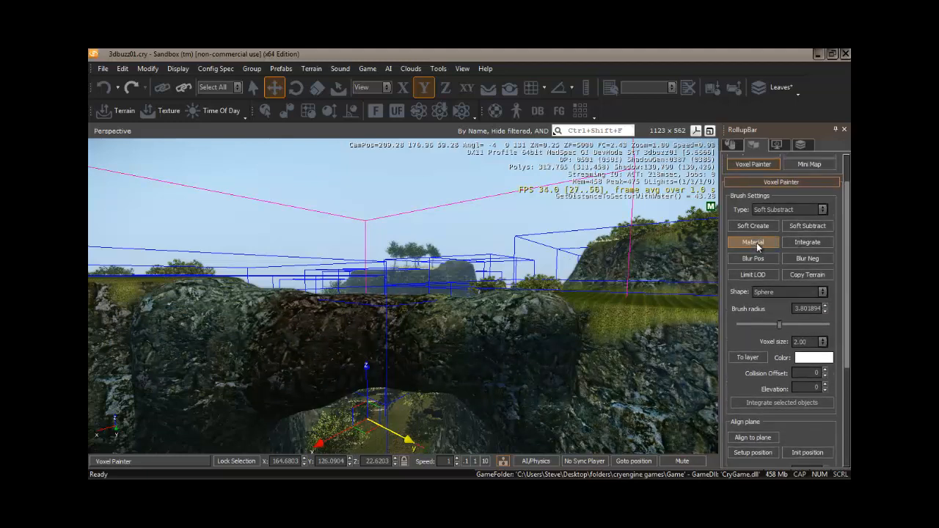
pyautogui.click(756, 243)
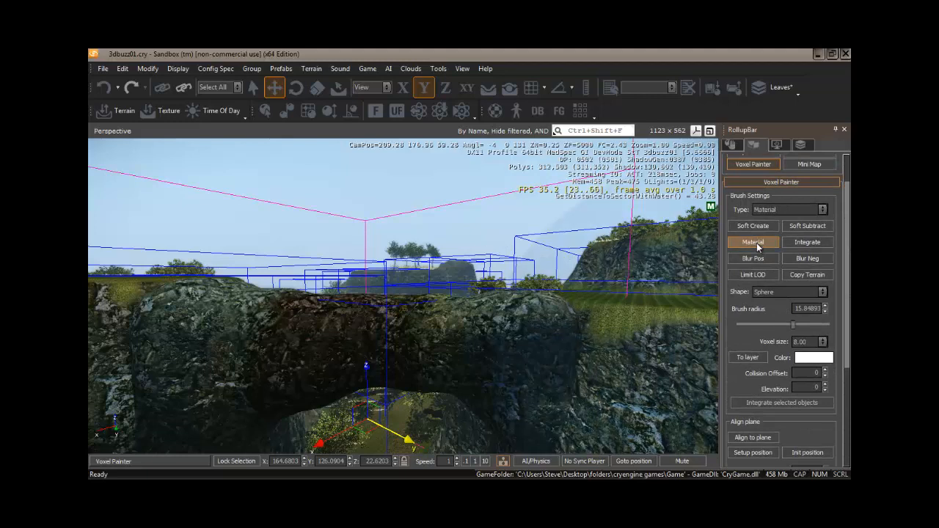
pyautogui.click(771, 324)
pyautogui.moveTo(776, 328); pyautogui.dragTo(778, 329)
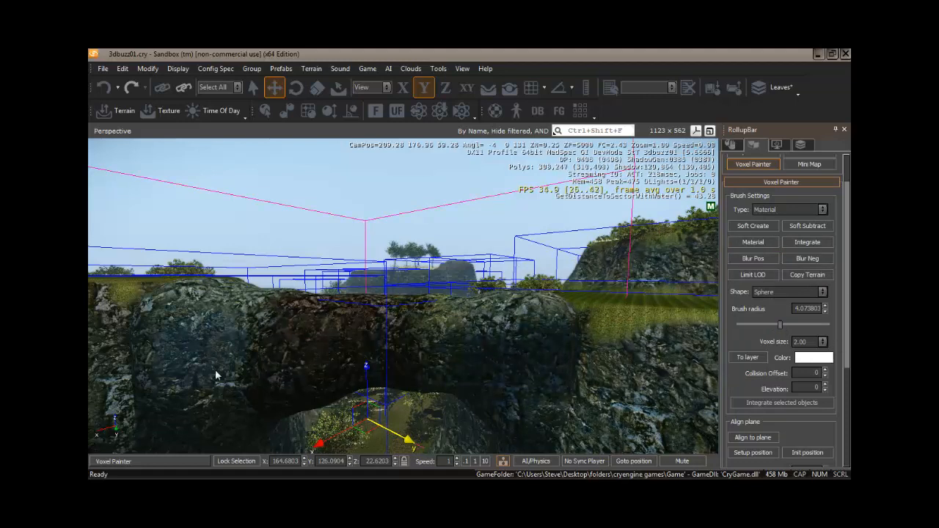
pyautogui.moveTo(847, 323); pyautogui.dragTo(847, 420)
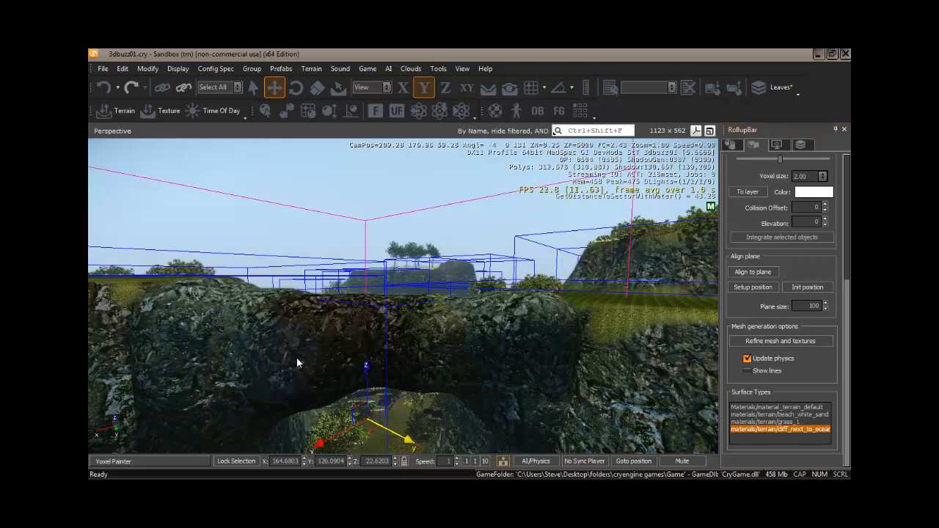
pyautogui.moveTo(846, 305); pyautogui.dragTo(847, 258)
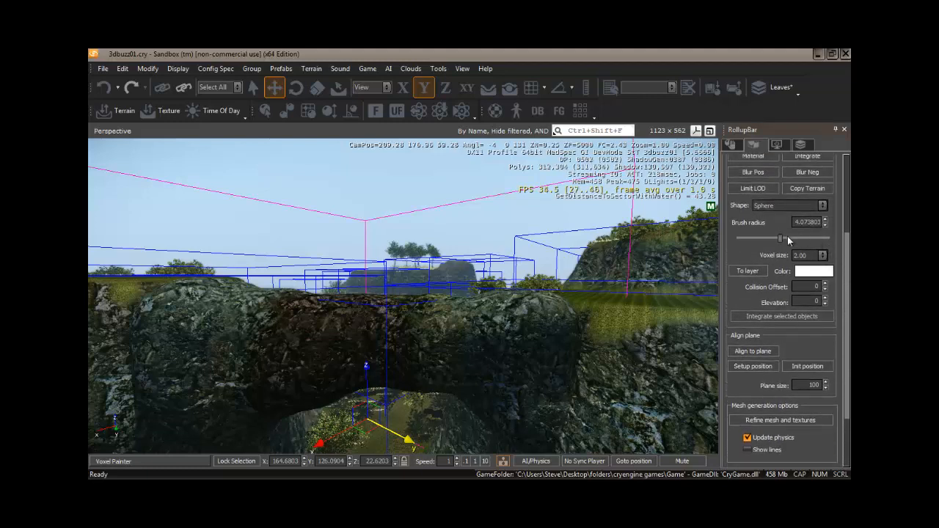
pyautogui.moveTo(787, 237)
pyautogui.mouseDown()
pyautogui.moveTo(799, 242)
pyautogui.moveTo(785, 242)
pyautogui.mouseUp()
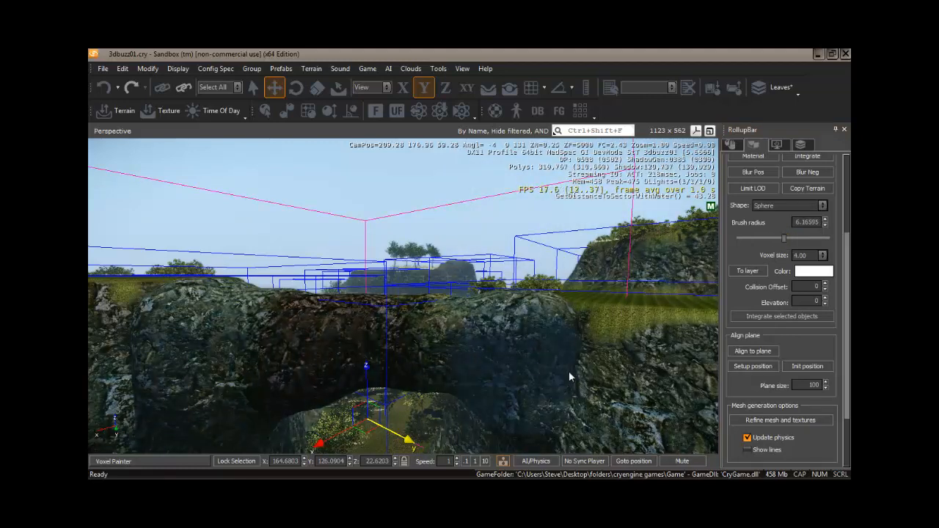
# Paint the grass_1 surface along the top of the bridge from cliff to cliff, using a brush radius of about 3.63.
pyautogui.scroll(-3, 781, 367)
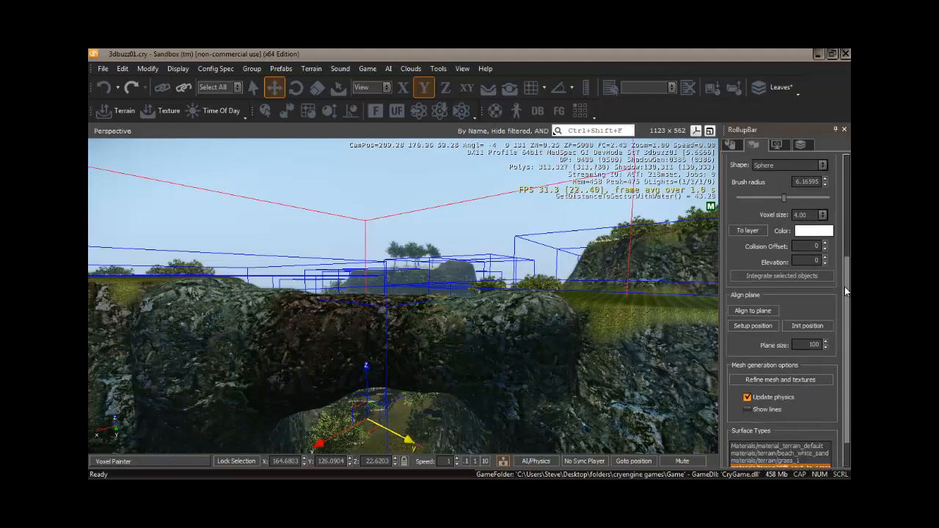
pyautogui.click(785, 430)
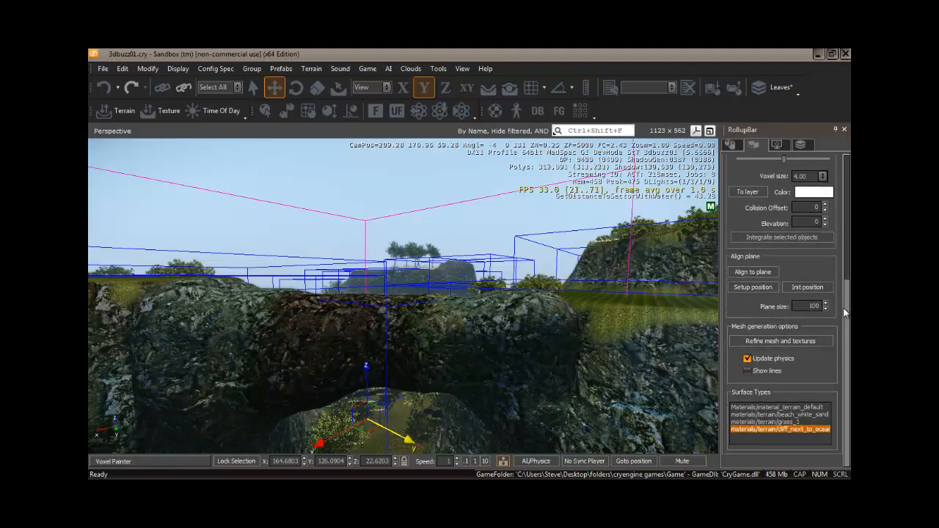
pyautogui.click(785, 422)
pyautogui.moveTo(510, 415); pyautogui.dragTo(514, 419, button='right')
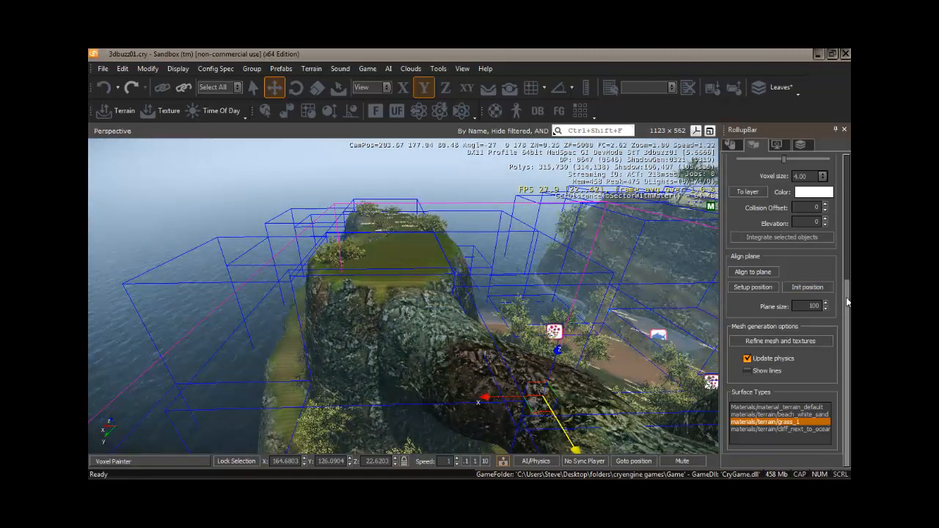
pyautogui.moveTo(846, 286); pyautogui.dragTo(780, 244)
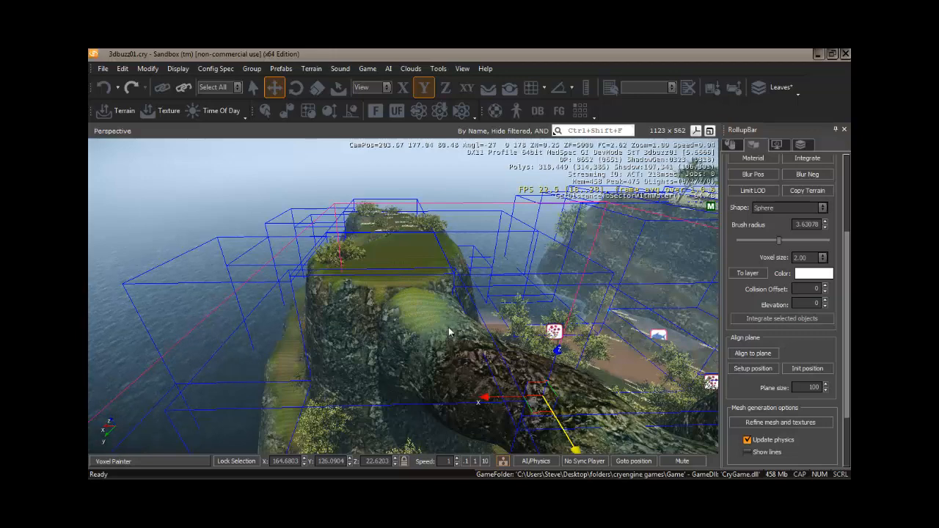
pyautogui.moveTo(448, 327); pyautogui.dragTo(607, 404)
pyautogui.moveTo(606, 404); pyautogui.dragTo(607, 404, button='right')
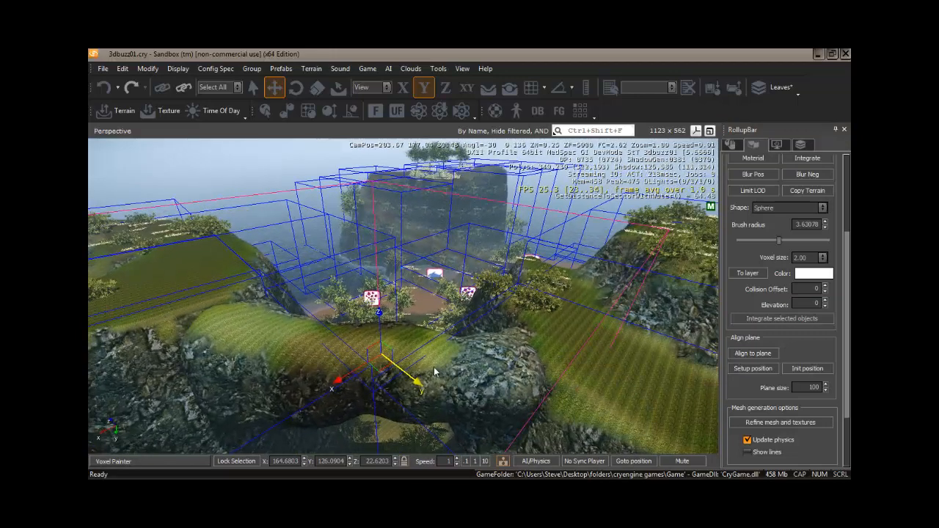
pyautogui.moveTo(450, 360); pyautogui.dragTo(503, 361)
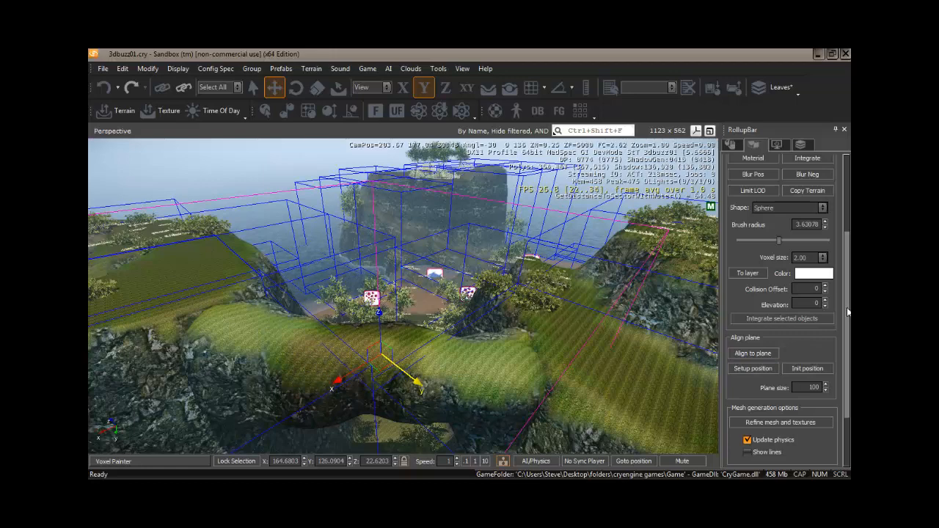
# Paint the cliff_next_to_ocean surface along the side of the bridge below its grassy top.
pyautogui.moveTo(848, 312)
pyautogui.mouseDown()
pyautogui.moveTo(849, 285)
pyautogui.moveTo(847, 369)
pyautogui.mouseUp()
pyautogui.click(779, 429)
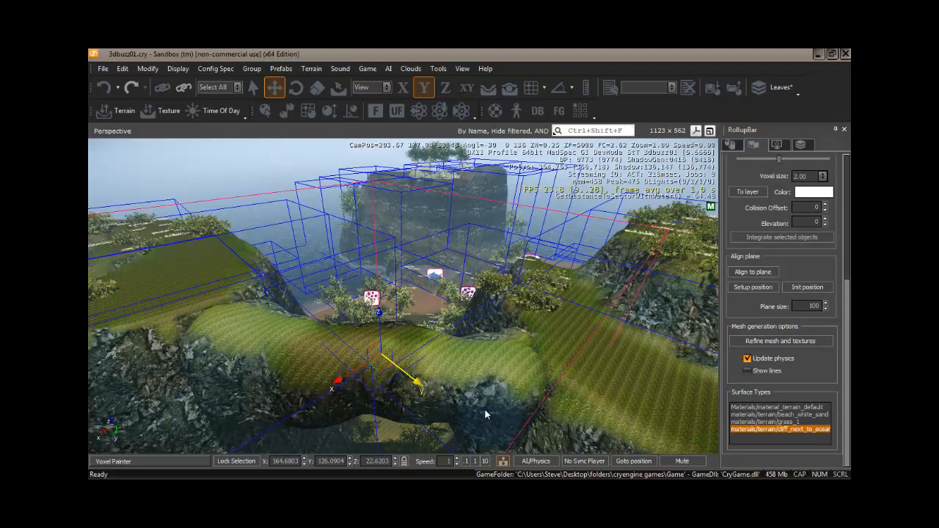
pyautogui.moveTo(309, 392)
pyautogui.mouseDown()
pyautogui.moveTo(326, 385)
pyautogui.moveTo(244, 361)
pyautogui.mouseUp()
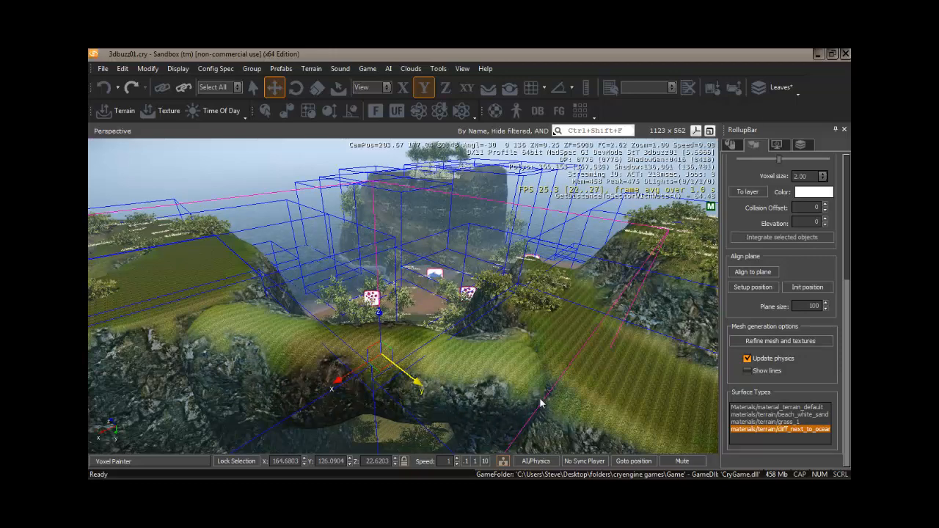
# Paint the grass_1 surface along the bridge's upper edge on its opposite side.
pyautogui.moveTo(498, 397)
pyautogui.mouseDown(button='right')
pyautogui.moveTo(497, 387)
pyautogui.moveTo(492, 403)
pyautogui.moveTo(463, 404)
pyautogui.moveTo(498, 399)
pyautogui.mouseUp(button='right')
pyautogui.press('w')
pyautogui.press('w')
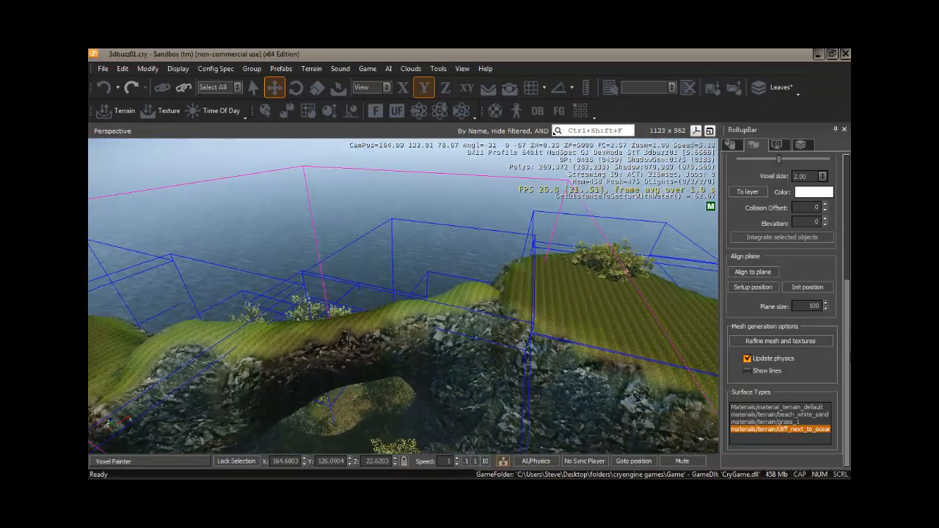
pyautogui.click(787, 422)
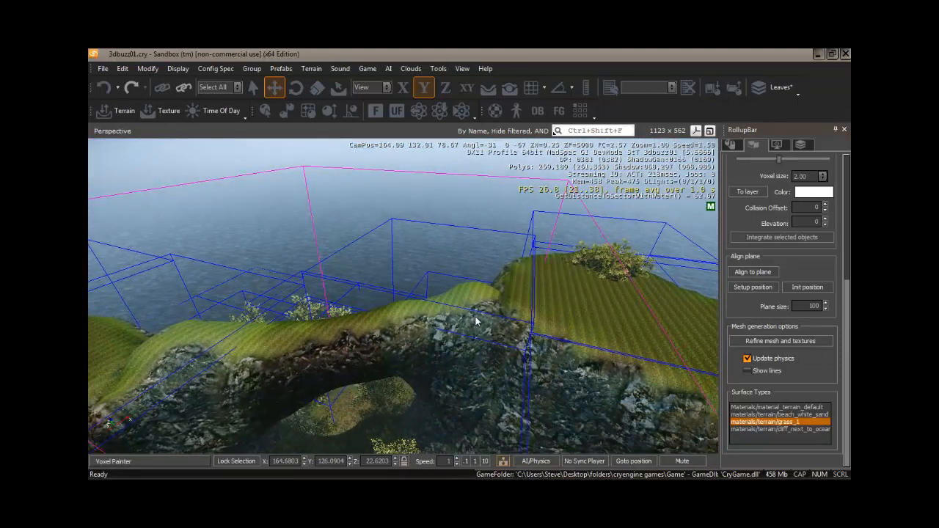
pyautogui.moveTo(474, 323)
pyautogui.mouseDown()
pyautogui.moveTo(497, 315)
pyautogui.moveTo(411, 336)
pyautogui.moveTo(317, 341)
pyautogui.moveTo(216, 367)
pyautogui.moveTo(175, 361)
pyautogui.moveTo(110, 418)
pyautogui.mouseUp()
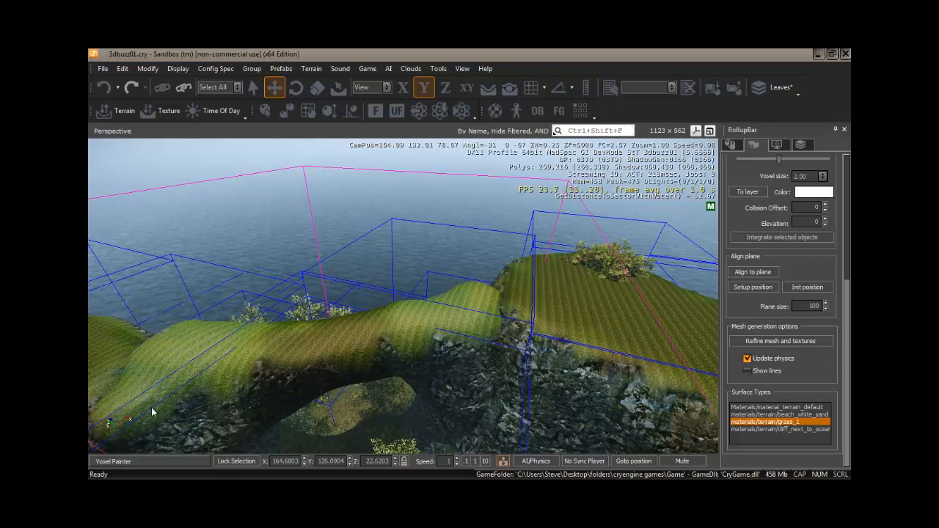
# Repaint the cliff_next_to_ocean surface below the grass on this side of the bridge and refine the mesh and textures.
pyautogui.click(785, 429)
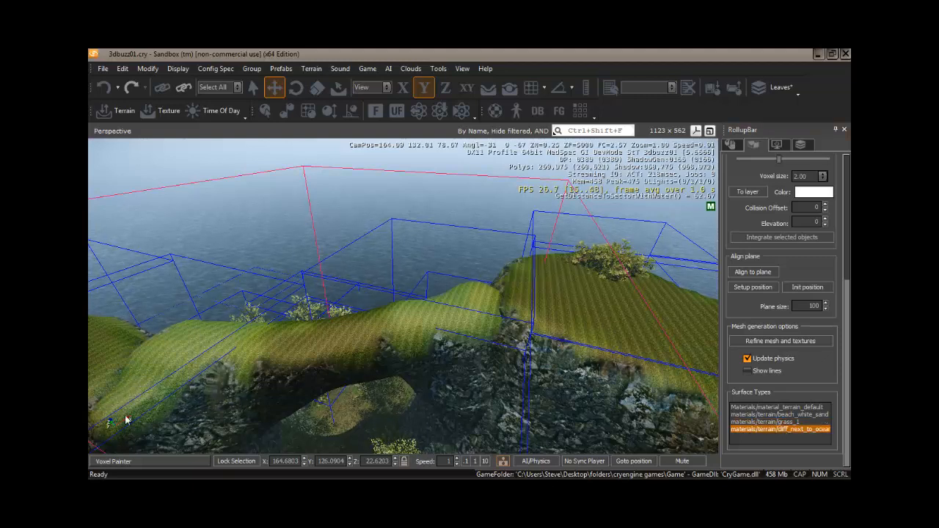
pyautogui.moveTo(142, 421); pyautogui.dragTo(151, 428)
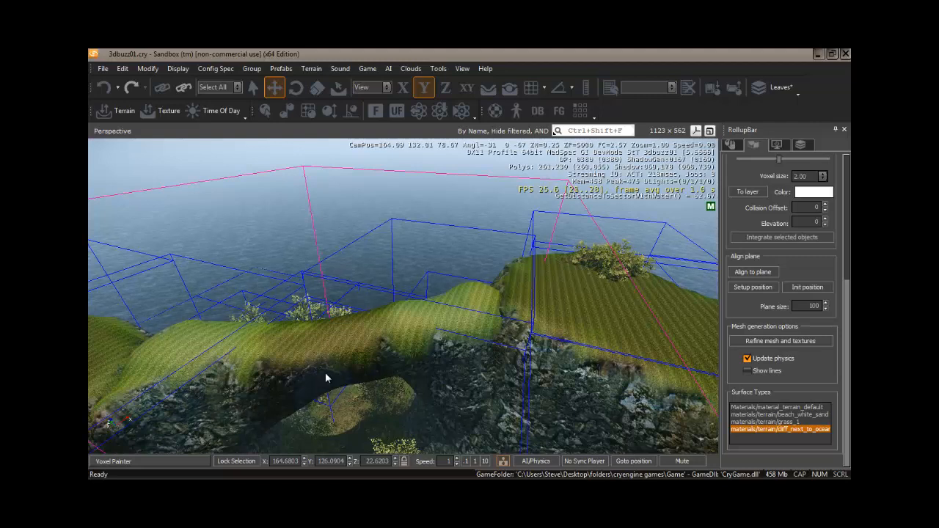
pyautogui.moveTo(324, 367)
pyautogui.mouseDown()
pyautogui.moveTo(367, 367)
pyautogui.moveTo(416, 343)
pyautogui.moveTo(447, 358)
pyautogui.moveTo(456, 346)
pyautogui.moveTo(490, 348)
pyautogui.moveTo(518, 328)
pyautogui.moveTo(510, 325)
pyautogui.moveTo(529, 350)
pyautogui.mouseUp()
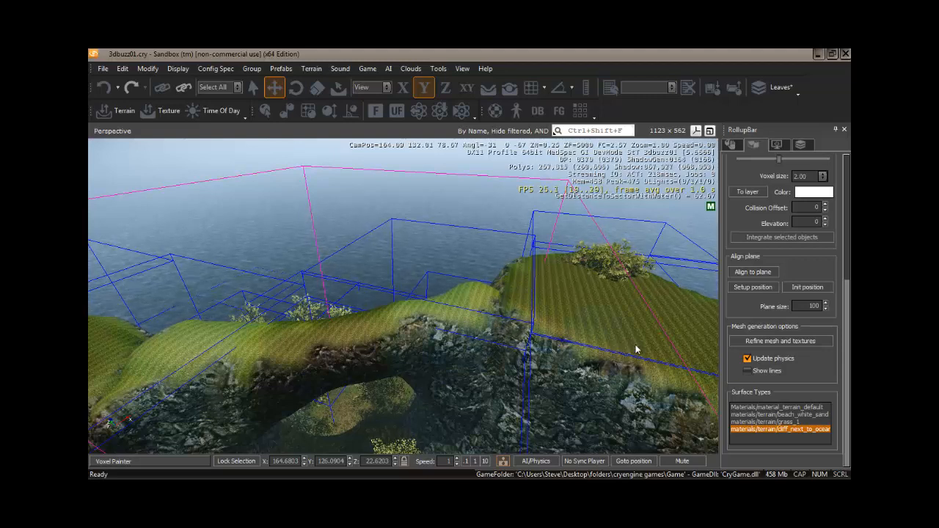
pyautogui.click(767, 344)
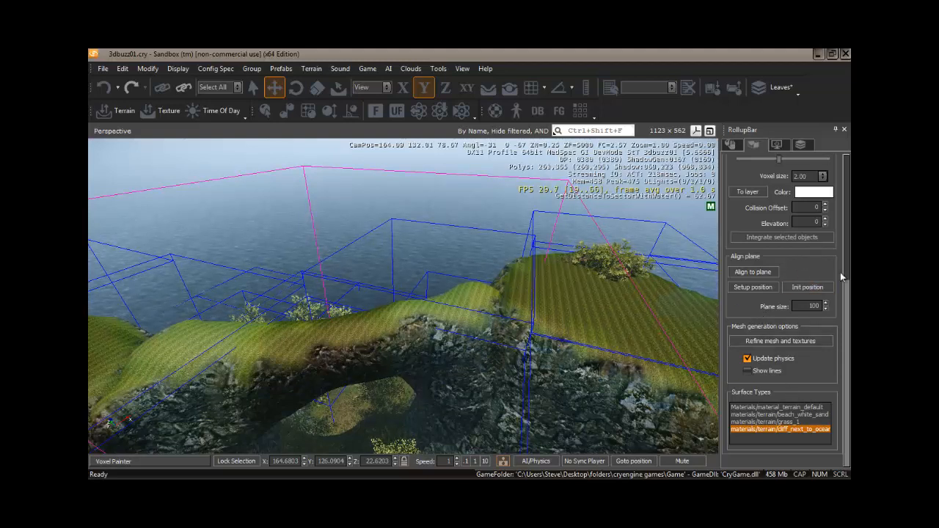
# Reduce the brush radius to about 1.35 and dab small cliff rock patches onto the bridge's grassy top.
pyautogui.scroll(4, 845, 291)
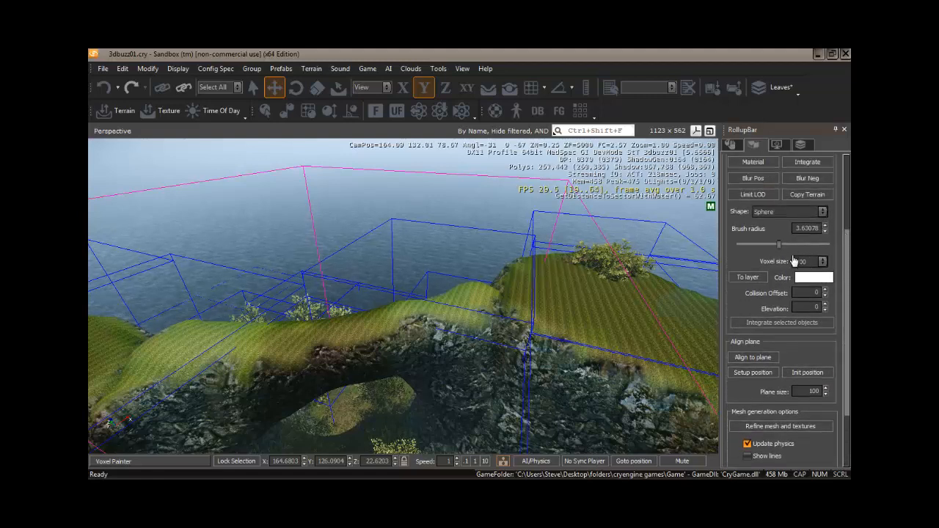
pyautogui.moveTo(780, 248); pyautogui.dragTo(769, 246)
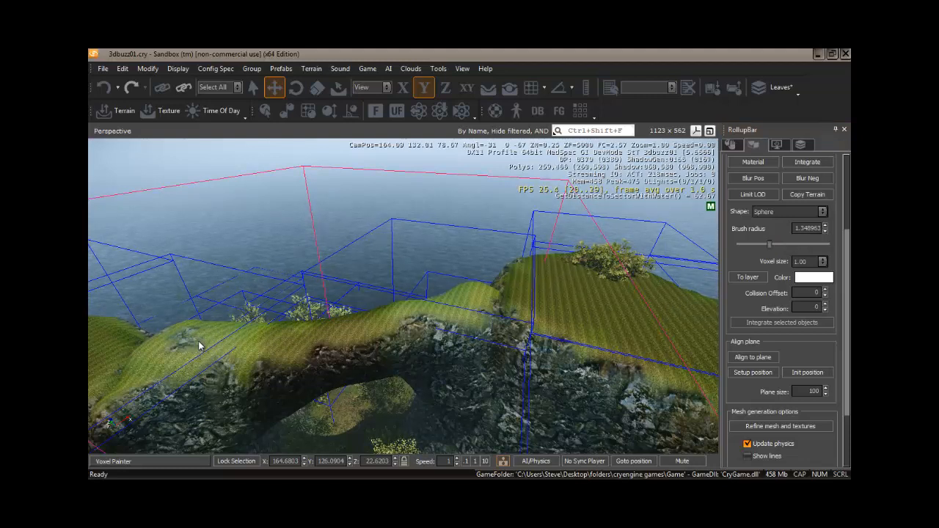
pyautogui.click(471, 300)
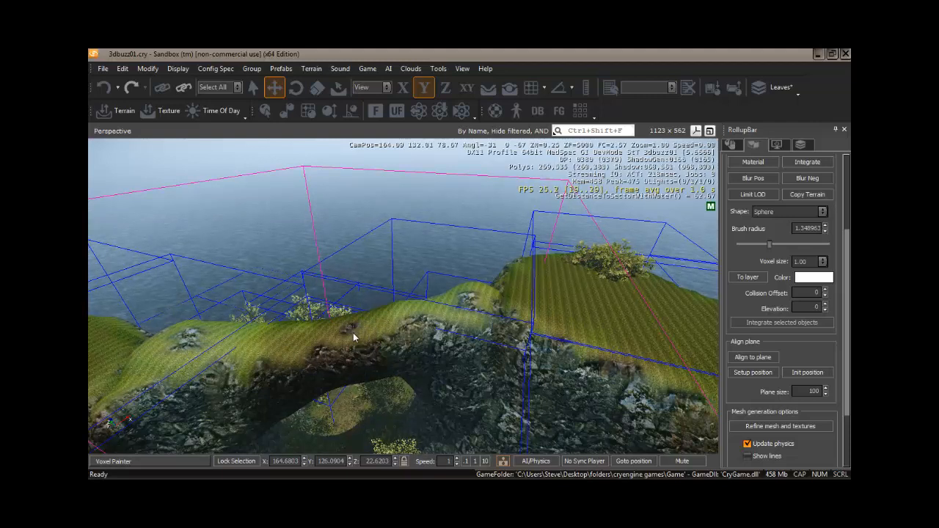
pyautogui.click(248, 358)
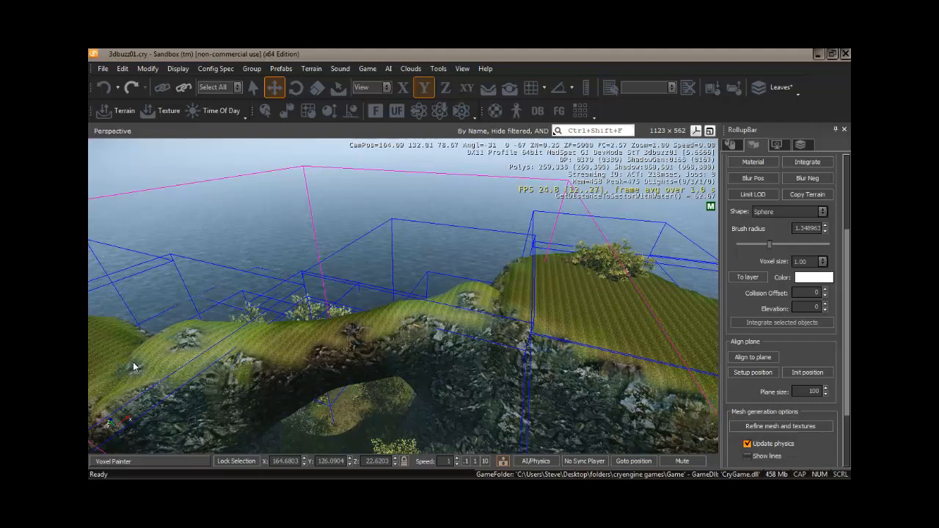
# Paint cliff rock into the grass at the bridge's end where its ocean-facing edge meets the grassy cliff.
pyautogui.moveTo(128, 378)
pyautogui.mouseDown(button='right')
pyautogui.moveTo(160, 383)
pyautogui.moveTo(129, 377)
pyautogui.mouseUp(button='right')
pyautogui.press('w')
pyautogui.press('w')
pyautogui.press('s')
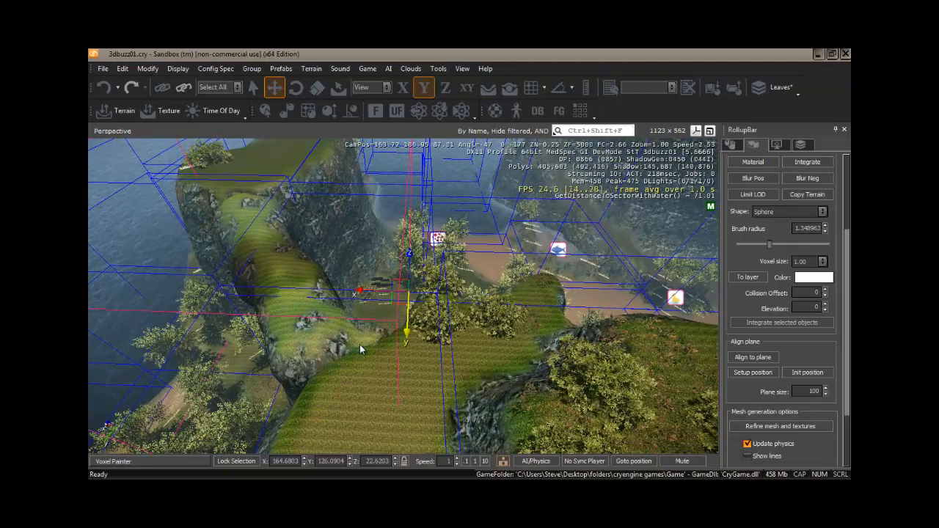
pyautogui.moveTo(239, 353); pyautogui.dragTo(329, 345, button='right')
pyautogui.press('w')
pyautogui.press('w')
pyautogui.press('w')
pyautogui.press('w')
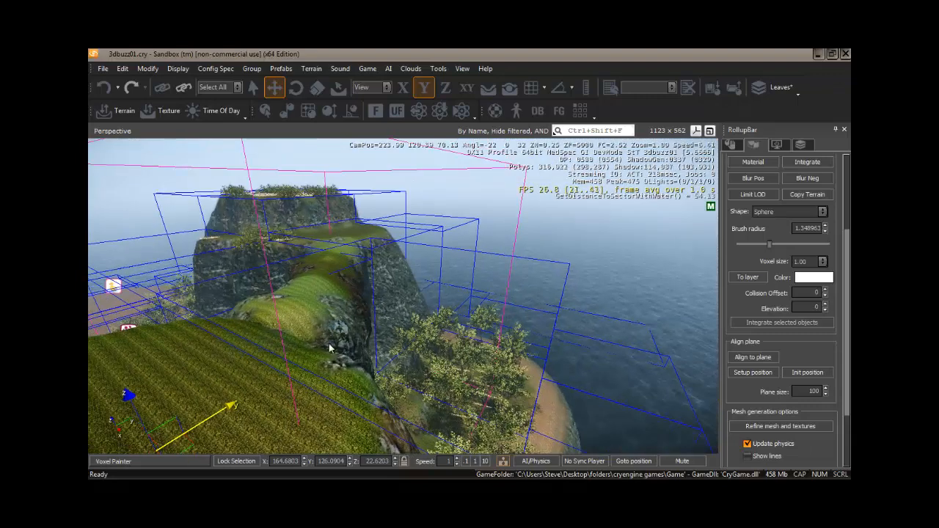
pyautogui.moveTo(298, 334); pyautogui.dragTo(331, 326)
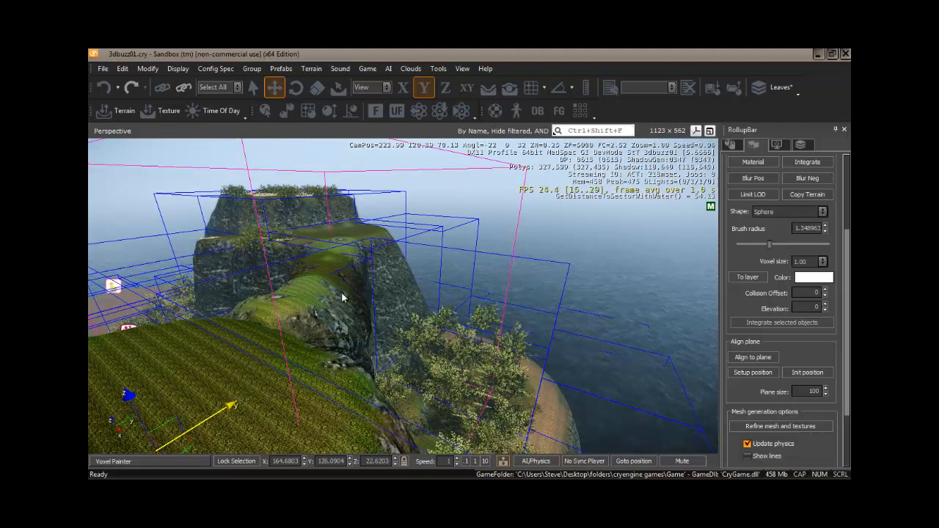
# Examine the painted bridge from its side, including the border between the grass and the cliff rock.
pyautogui.moveTo(341, 342)
pyautogui.mouseDown(button='right')
pyautogui.moveTo(359, 342)
pyautogui.moveTo(341, 342)
pyautogui.mouseUp(button='right')
pyautogui.press('w')
pyautogui.press('a')
pyautogui.press('s')
pyautogui.press('s')
pyautogui.press('w')
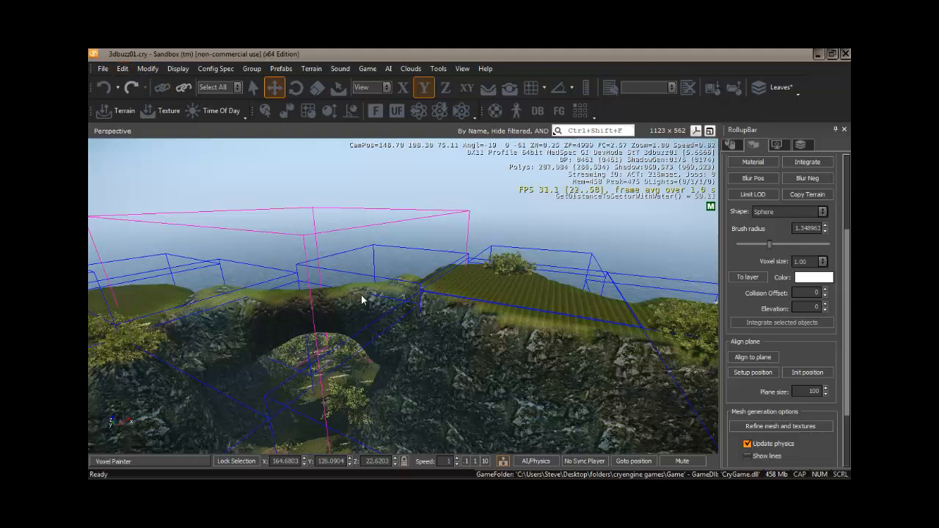
# Find the e_TerrainBBoxes console variable by searching for e_terr, set it to 0, and close the console.
pyautogui.press('`')
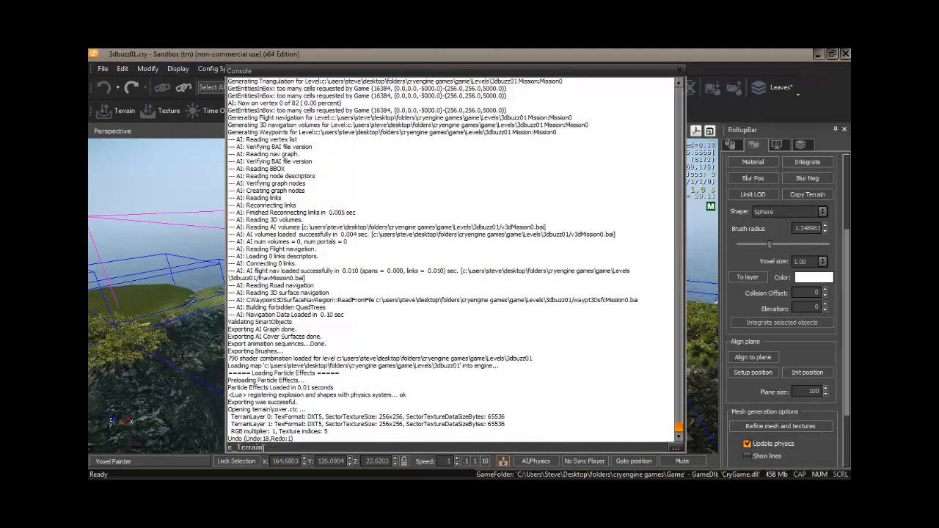
pyautogui.click(676, 447)
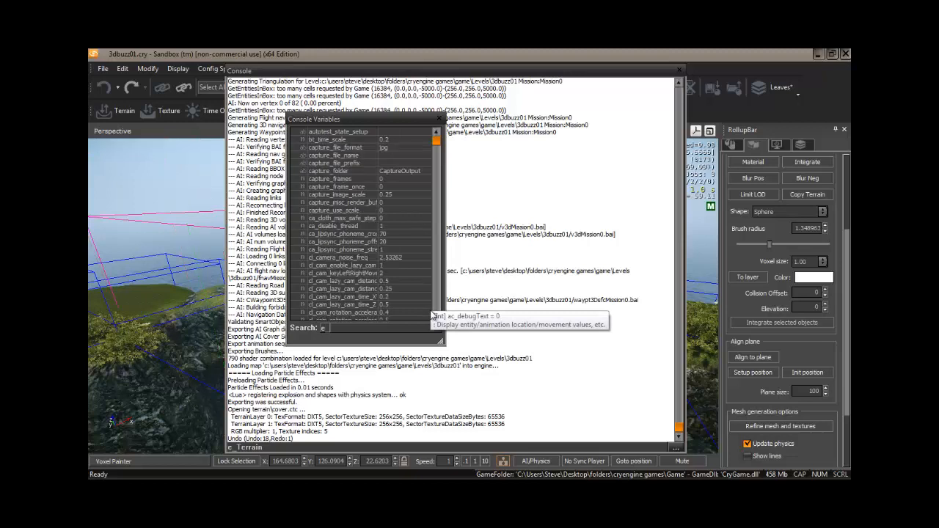
pyautogui.write('e_terr')
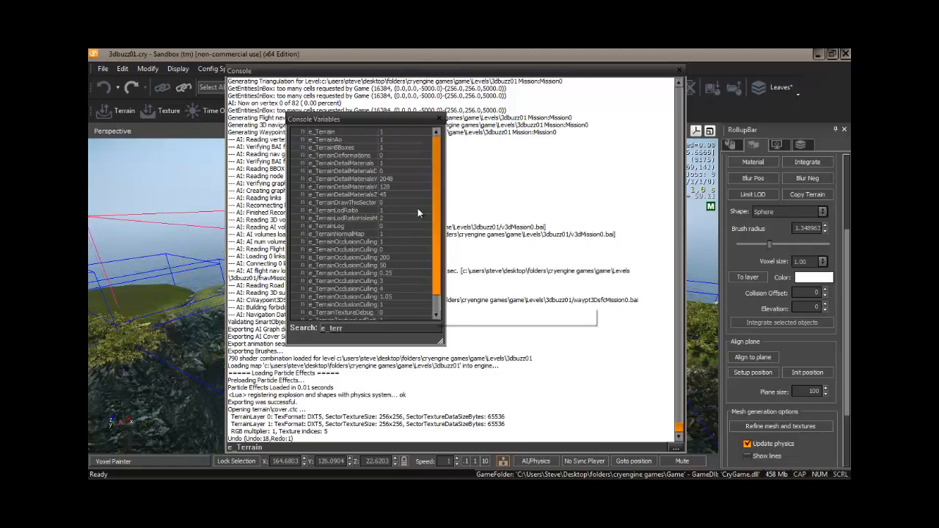
pyautogui.click(387, 148)
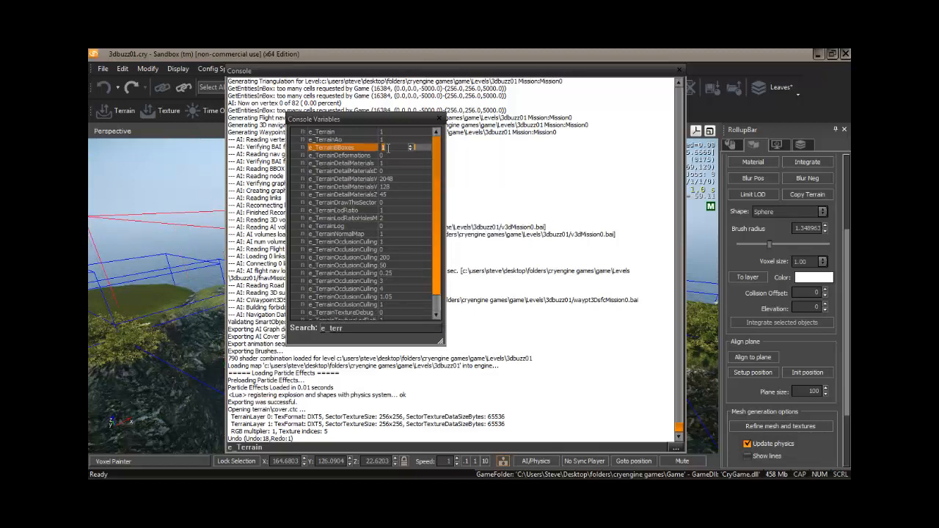
pyautogui.press('Return')
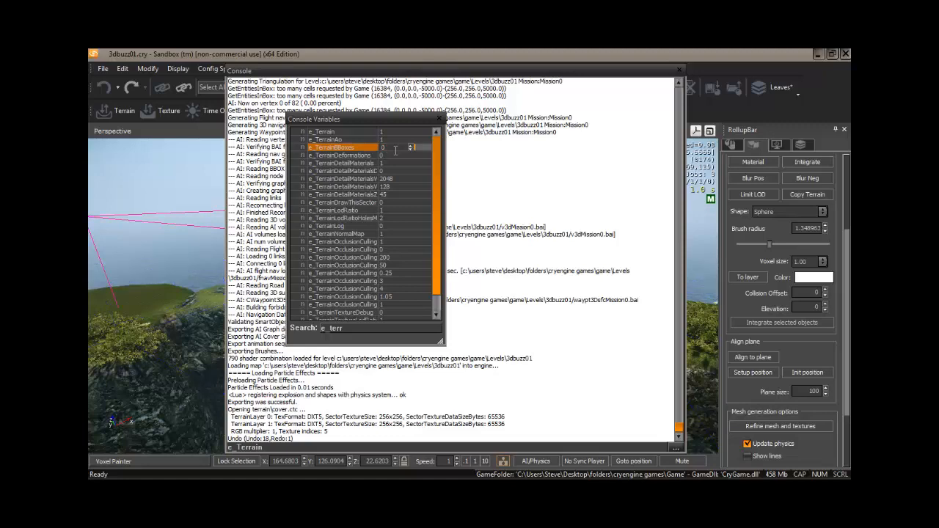
pyautogui.click(440, 119)
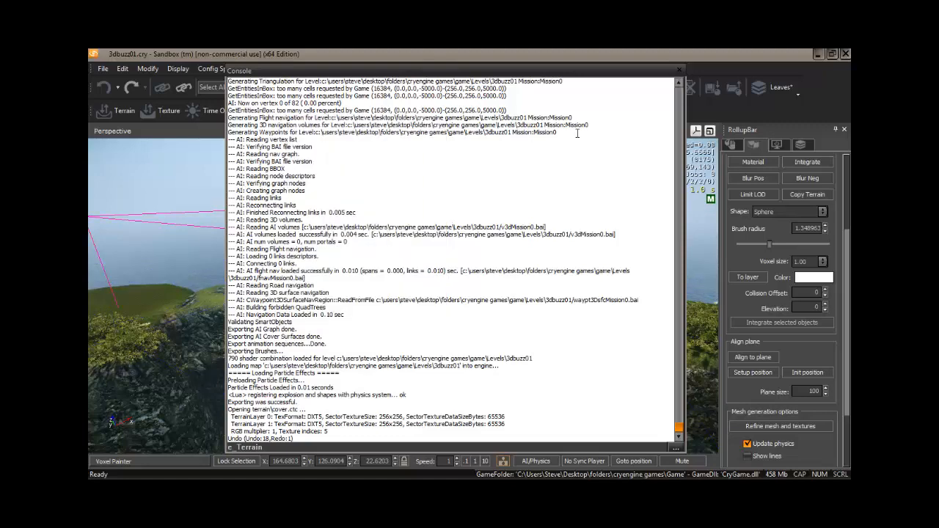
pyautogui.click(680, 71)
# Move the camera to the valley floor before the rock bridge, enter game mode, and walk beneath its arch.
pyautogui.moveTo(467, 282)
pyautogui.mouseDown(button='right')
pyautogui.moveTo(465, 293)
pyautogui.moveTo(477, 282)
pyautogui.moveTo(465, 278)
pyautogui.moveTo(467, 288)
pyautogui.mouseUp(button='right')
pyautogui.press('w')
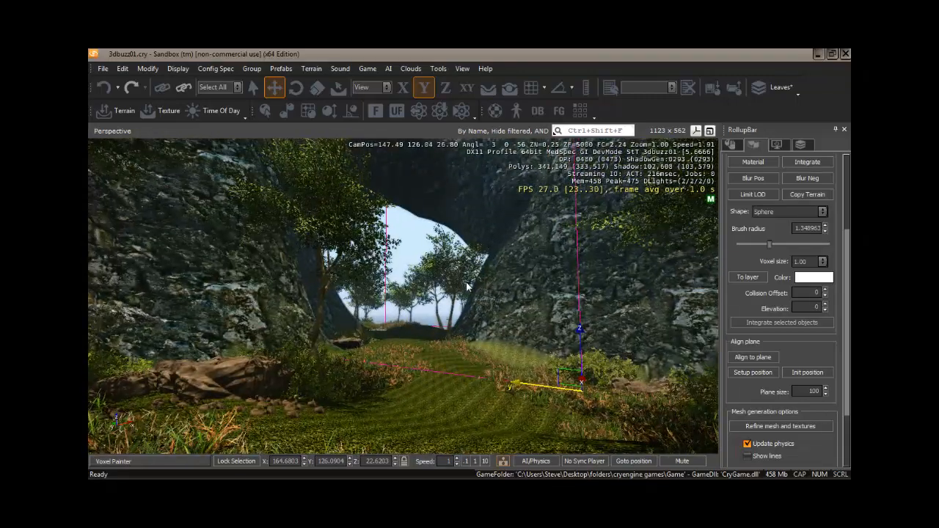
pyautogui.hotkey('ctrl', 'g')
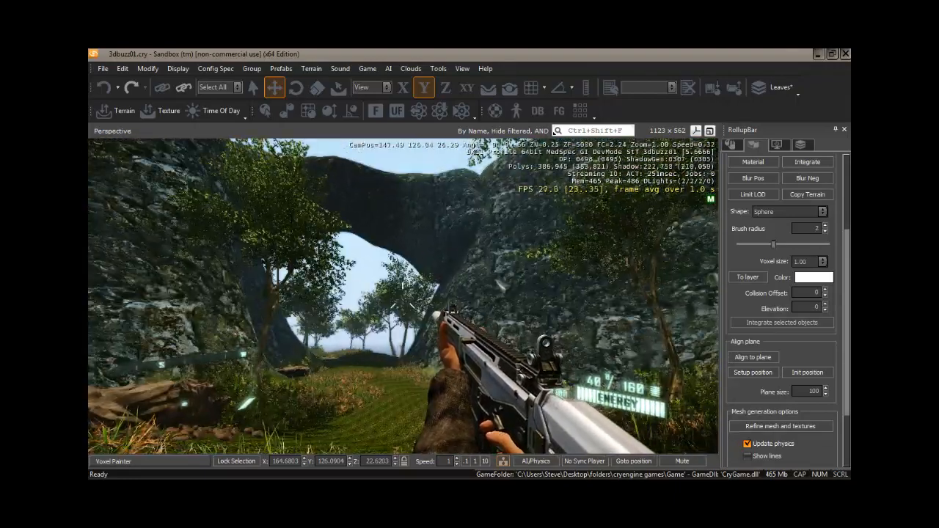
pyautogui.press('w')
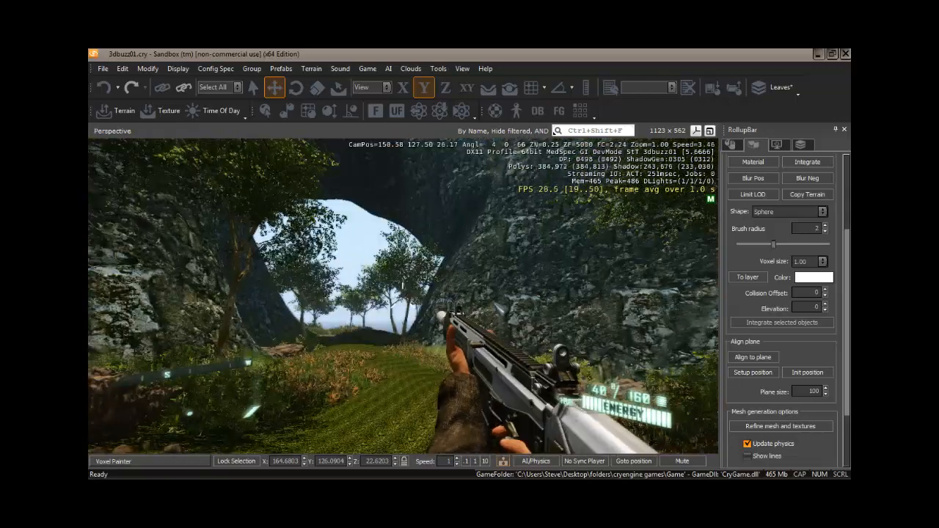
pyautogui.press('w')
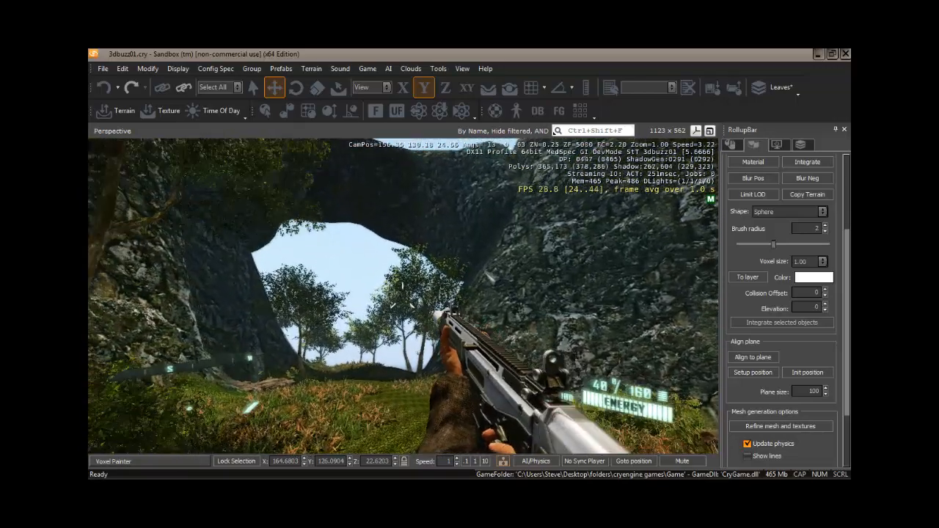
pyautogui.press('w')
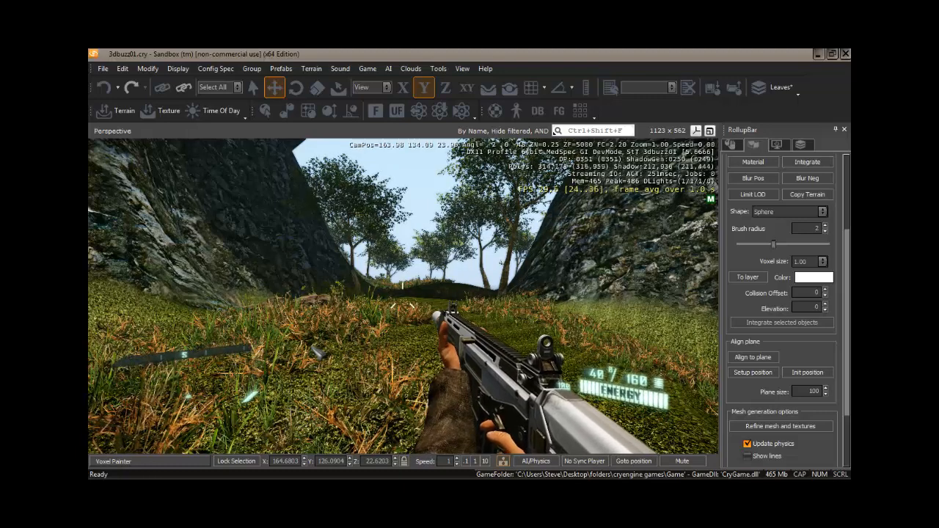
# Display the physics proxies of the trees and rocks in the valley, and leave game mode.
pyautogui.hotkey('alt', 'p')
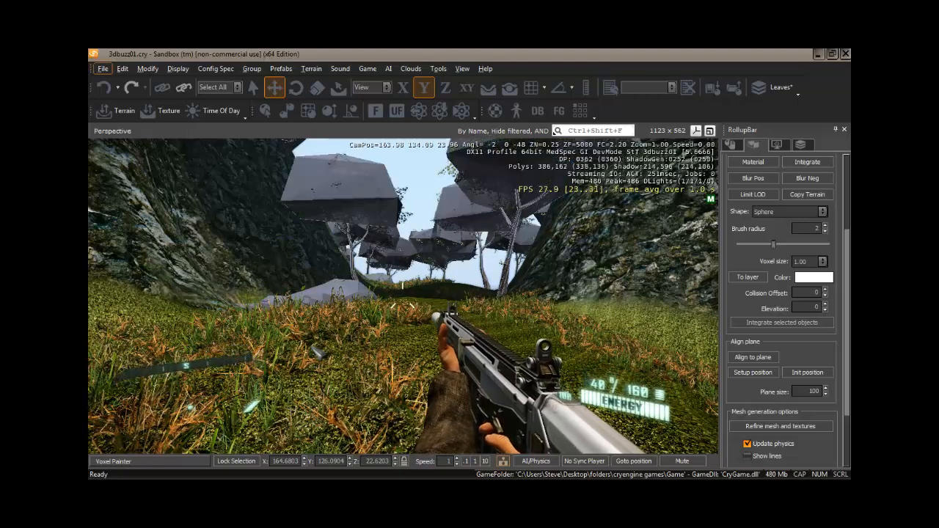
pyautogui.press('Escape')
pyautogui.press('Escape')
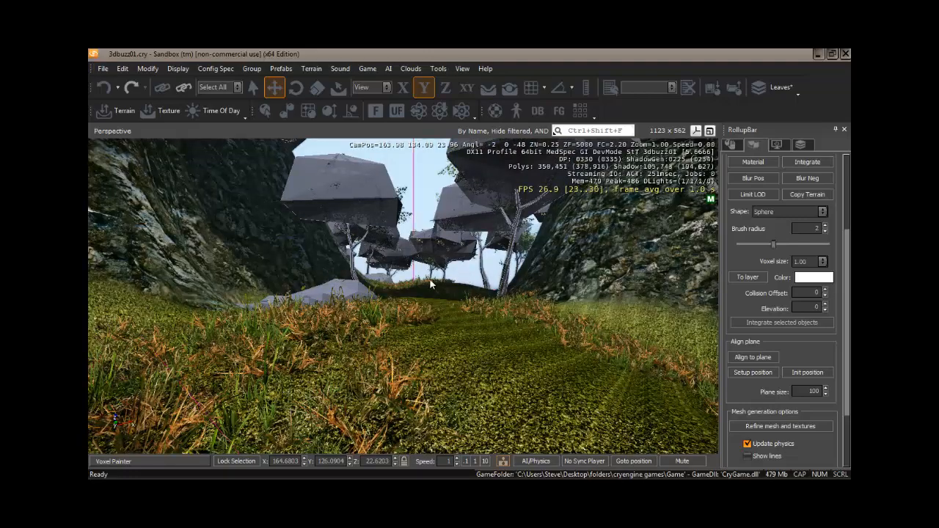